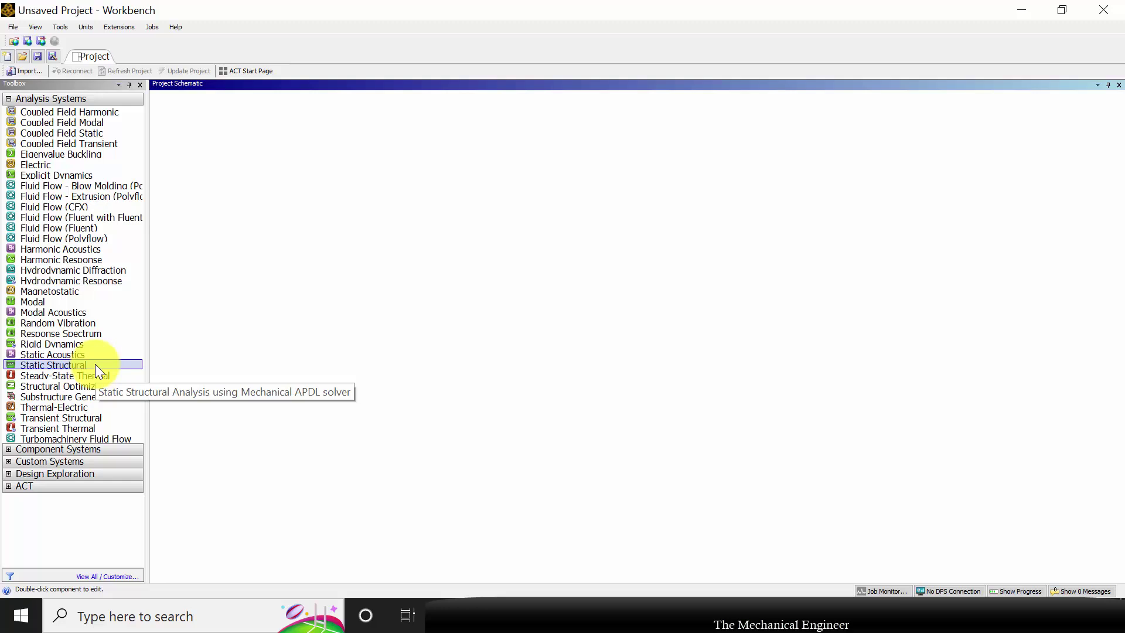
# Add a Static Structural system to the project and review its Structural Steel engineering data
pyautogui.moveTo(95, 364); pyautogui.dragTo(209, 162)
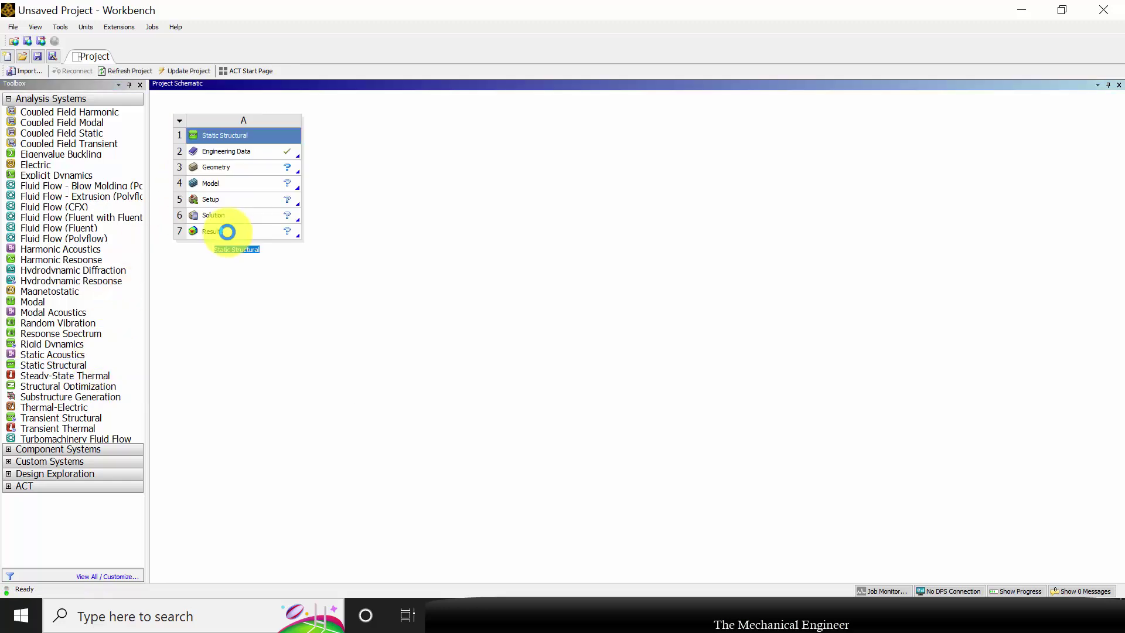
pyautogui.click(253, 147)
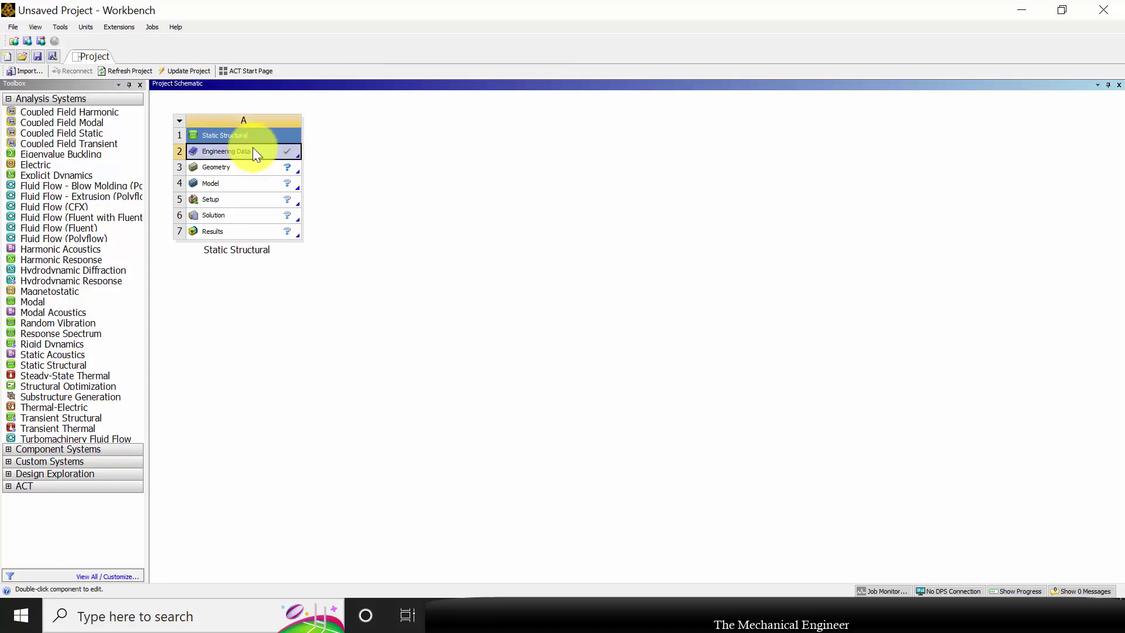
pyautogui.rightClick(254, 147)
pyautogui.click(280, 154)
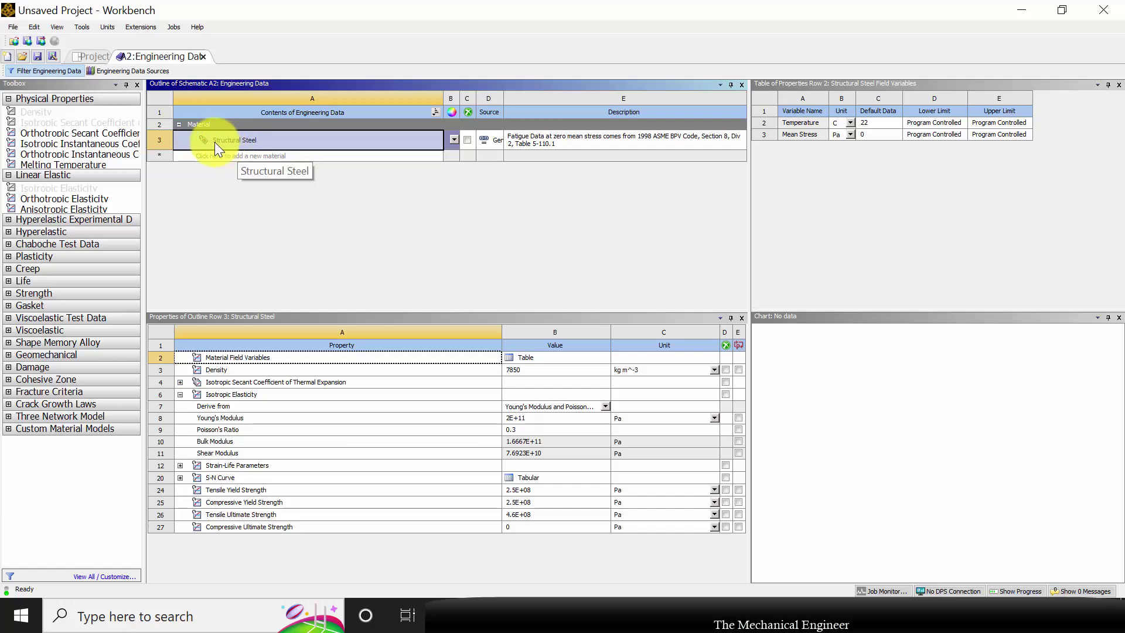
pyautogui.click(94, 54)
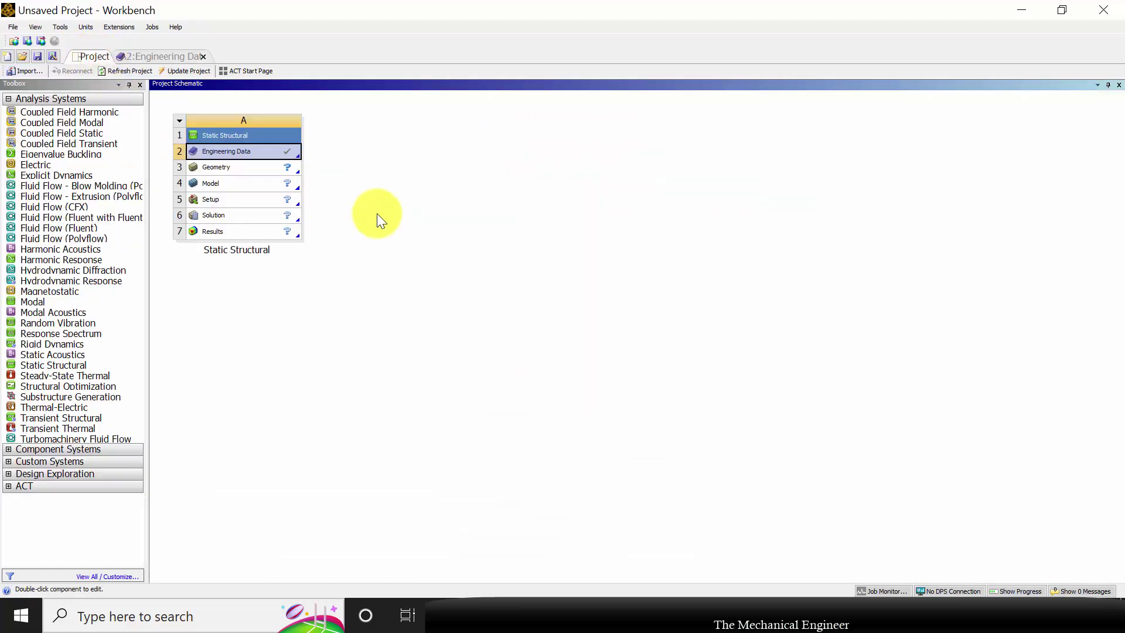
# Start new DesignModeler geometry for the system and turn the view to face the XY plane
pyautogui.rightClick(234, 170)
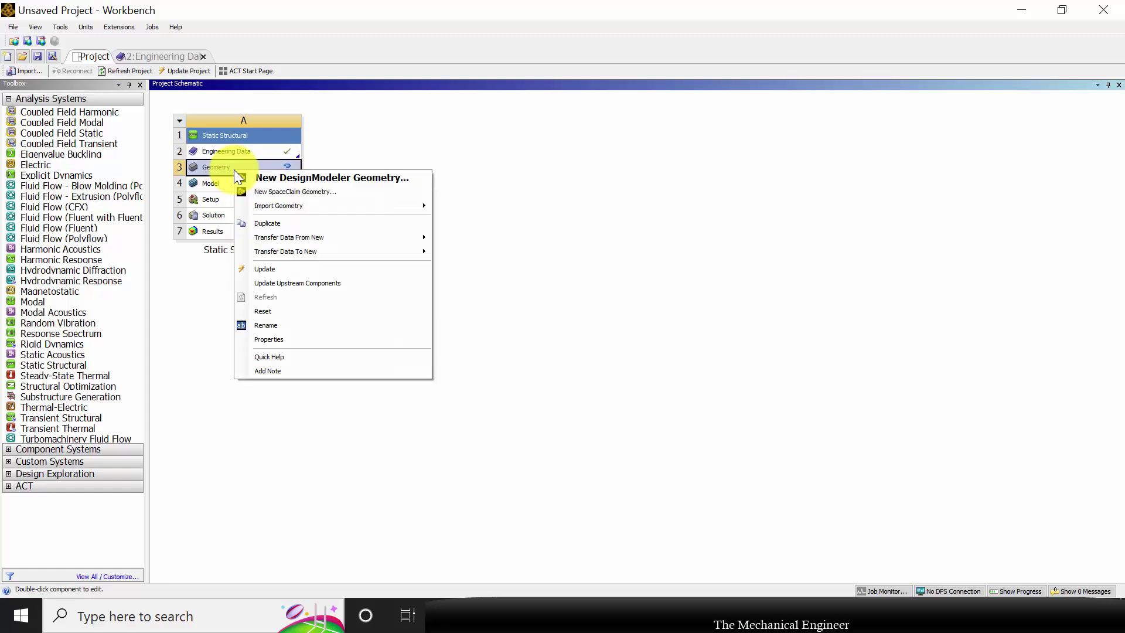
pyautogui.click(289, 178)
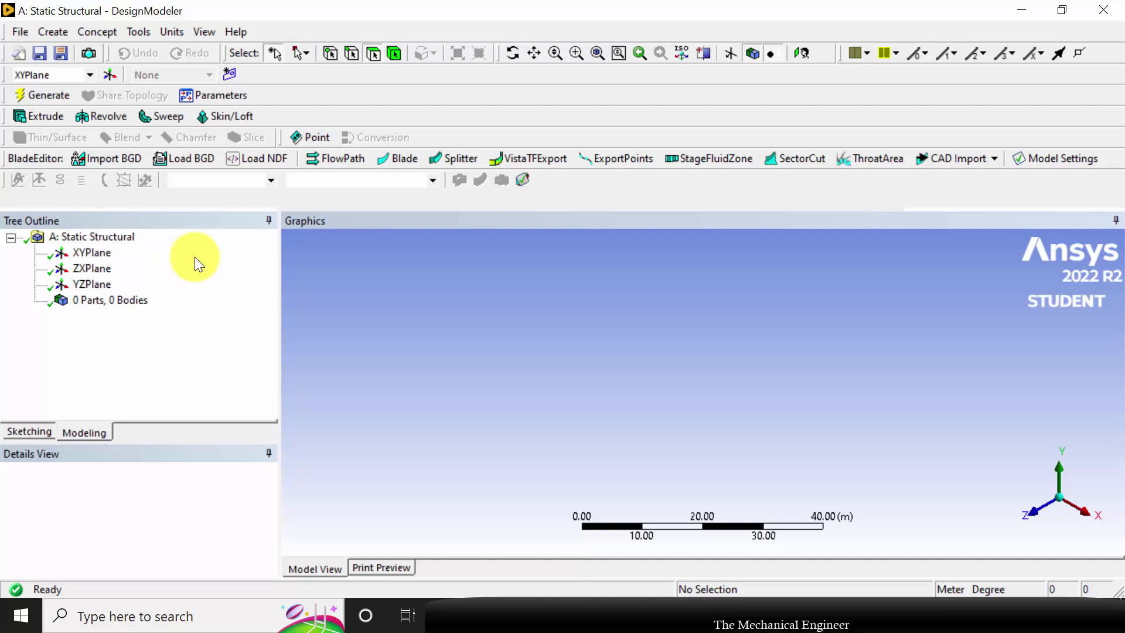
pyautogui.click(94, 253)
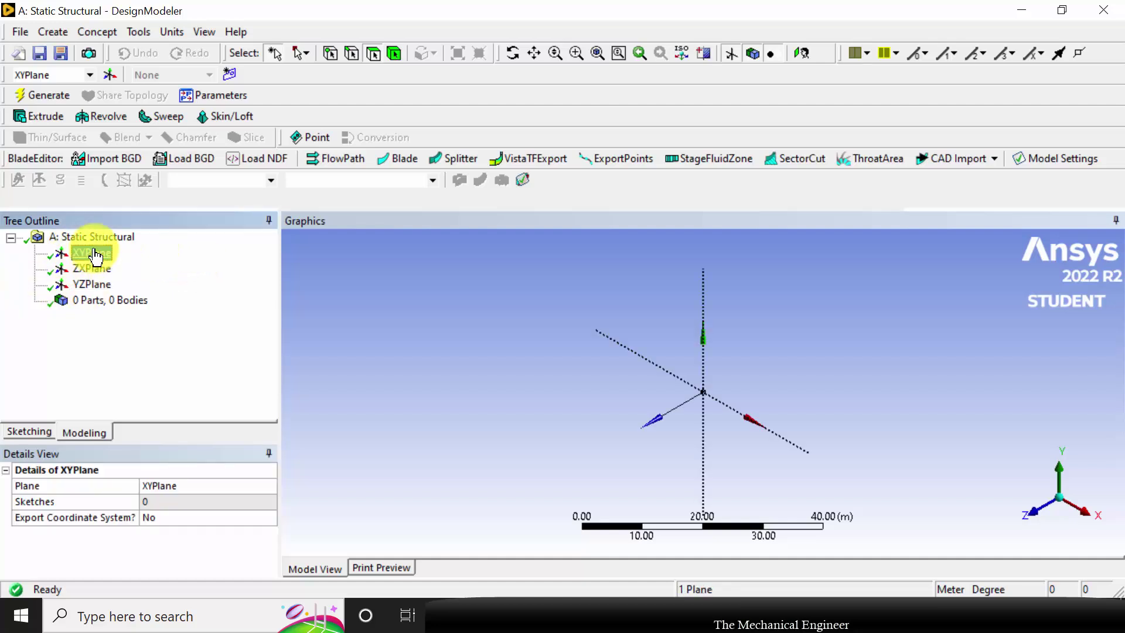
pyautogui.rightClick(94, 253)
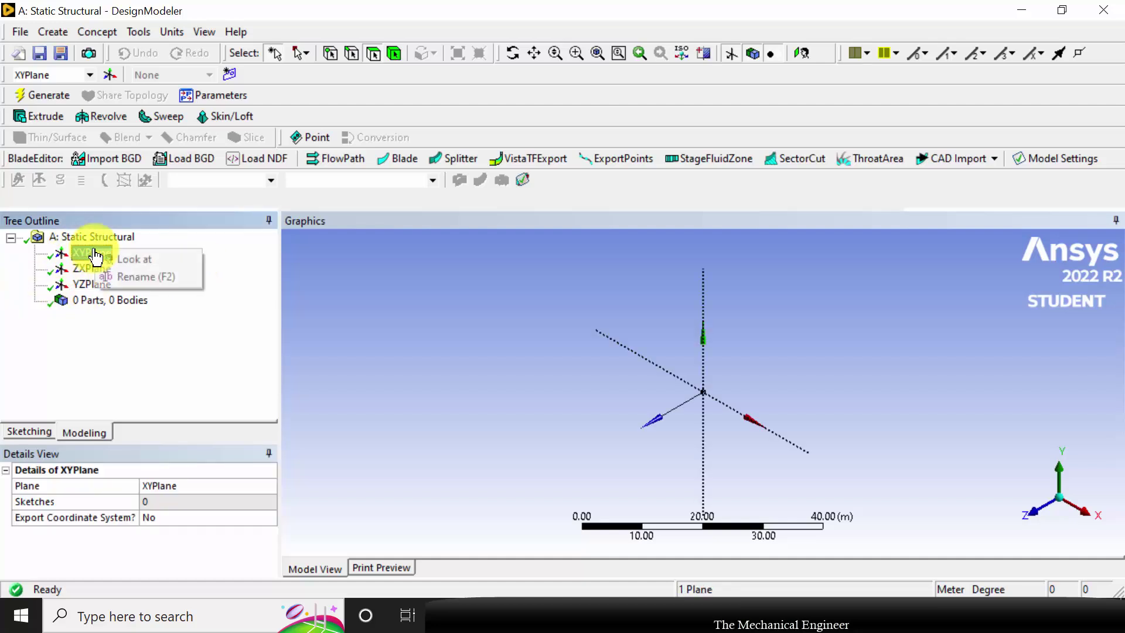
pyautogui.click(131, 255)
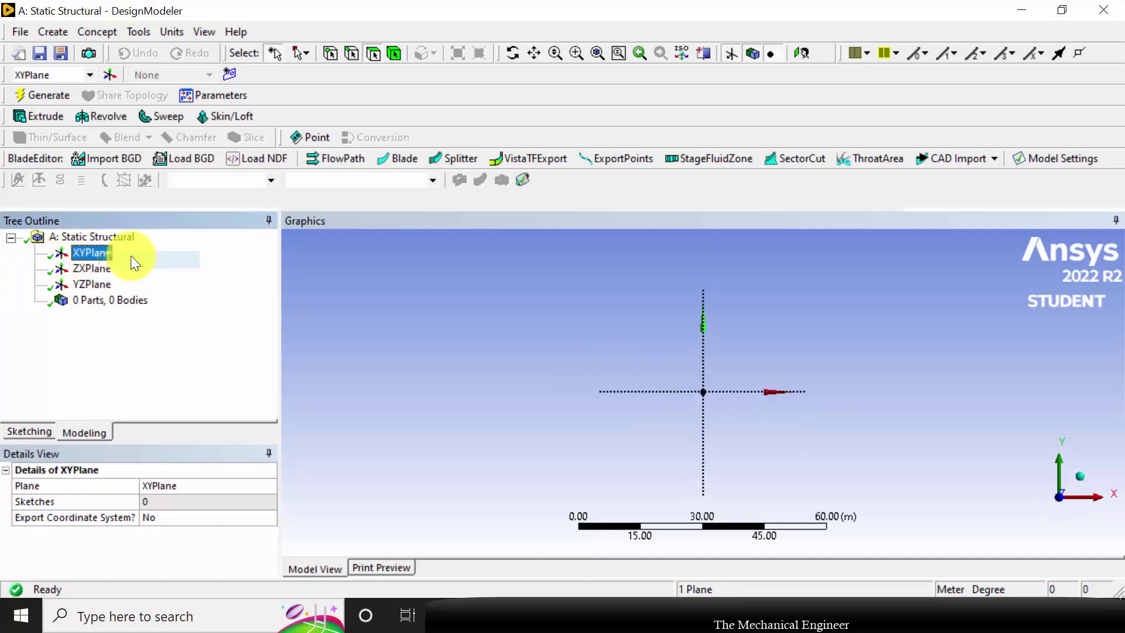
# Set the model units to millimetres and enter sketching mode
pyautogui.click(176, 29)
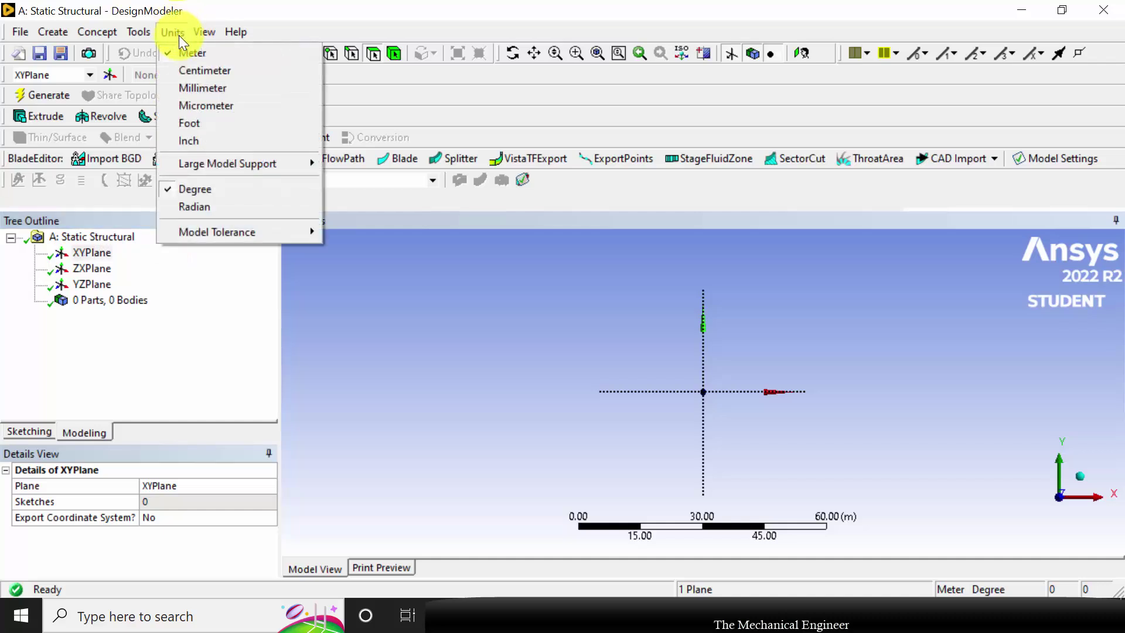
pyautogui.click(202, 88)
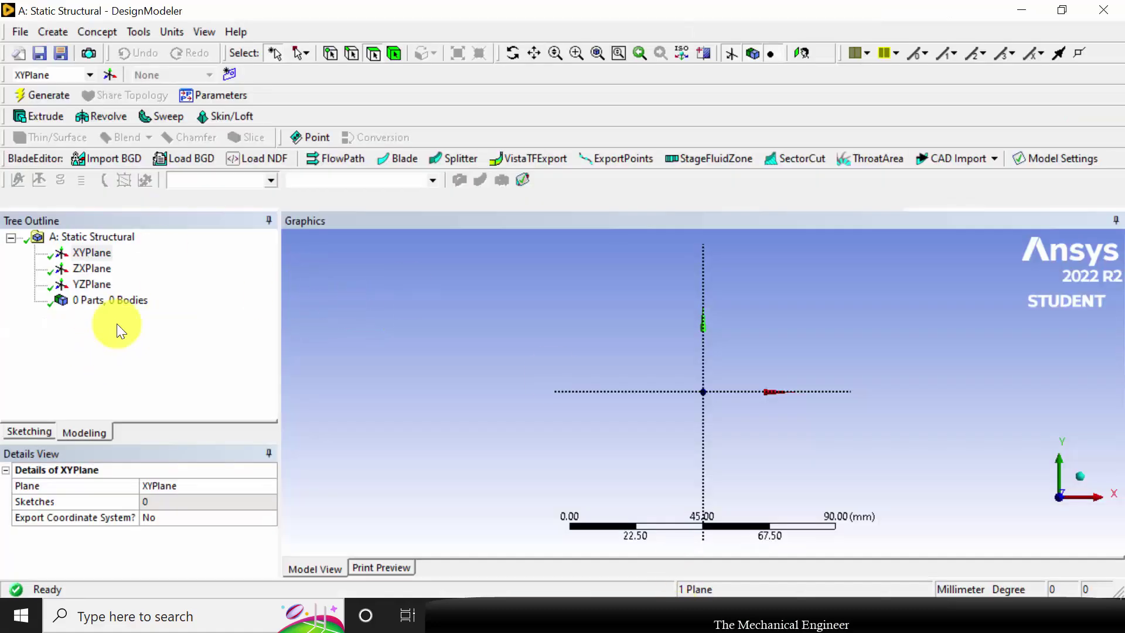
pyautogui.click(24, 431)
# In Sketch1, draw a vertical line from the origin down the Y axis and generate it
pyautogui.click(44, 259)
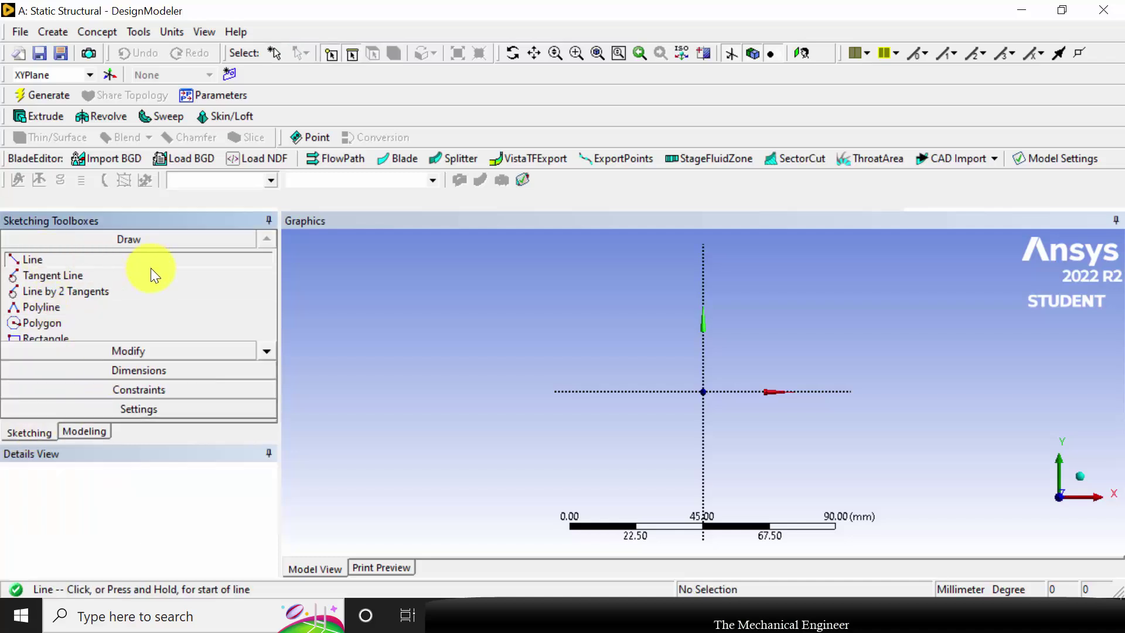
pyautogui.click(704, 390)
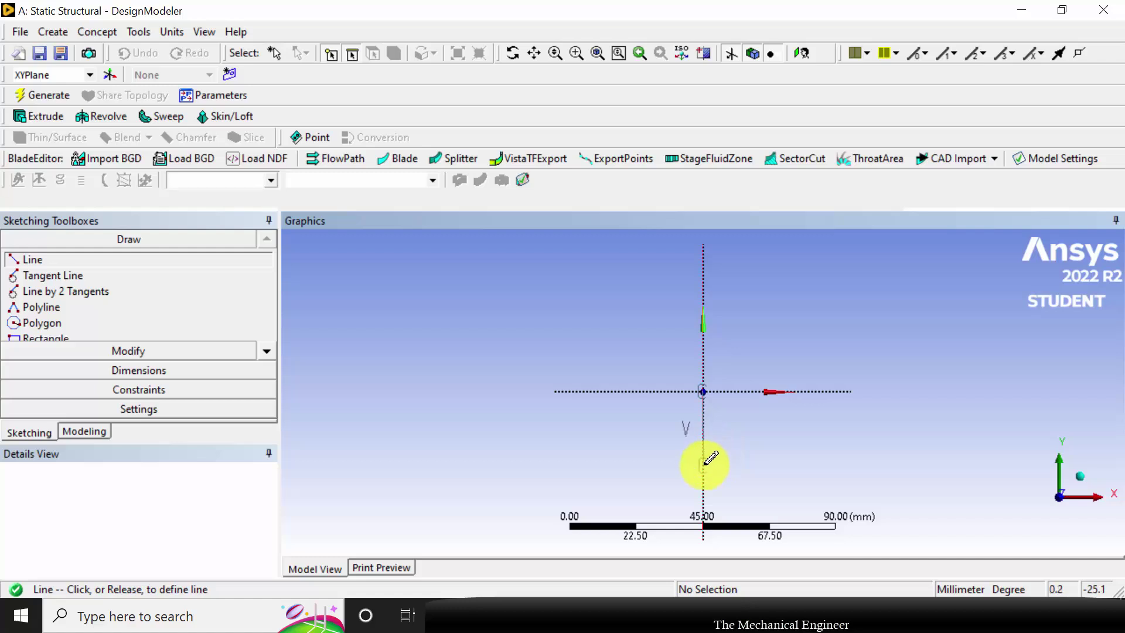
pyautogui.click(762, 484)
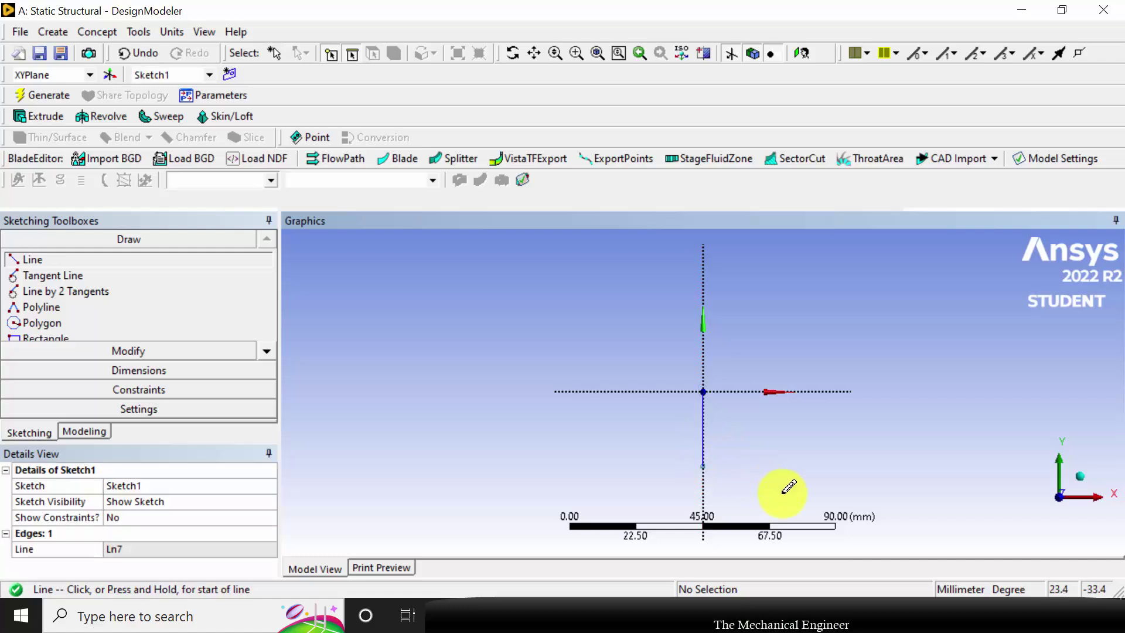
pyautogui.click(57, 97)
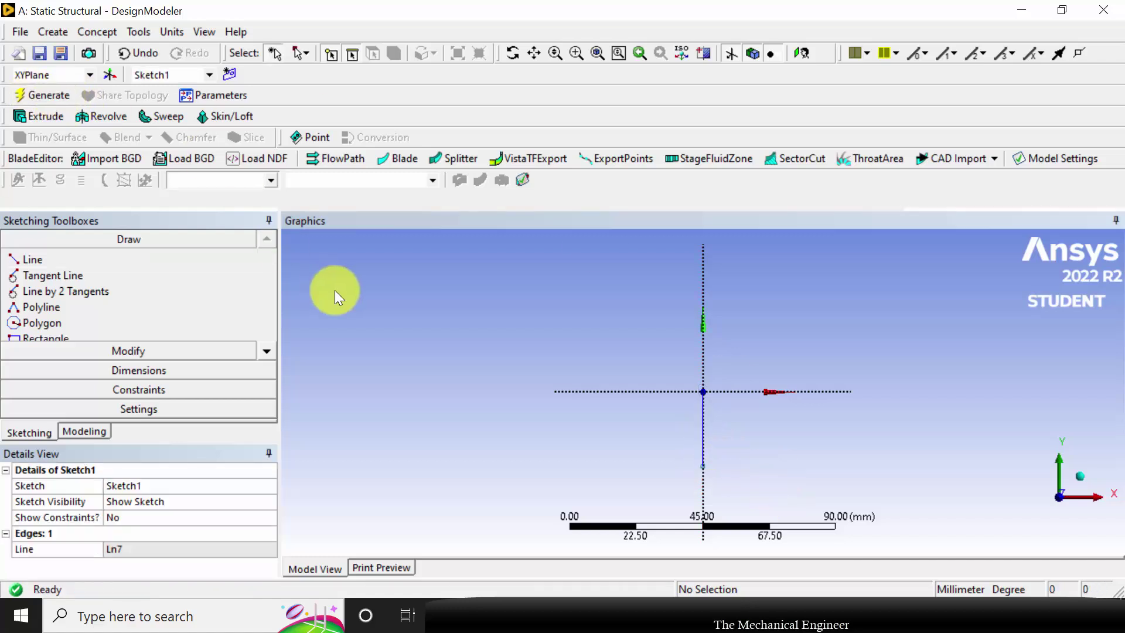
# Create Sketch2 on the XY plane with a second vertical line below the first, then generate
pyautogui.click(224, 75)
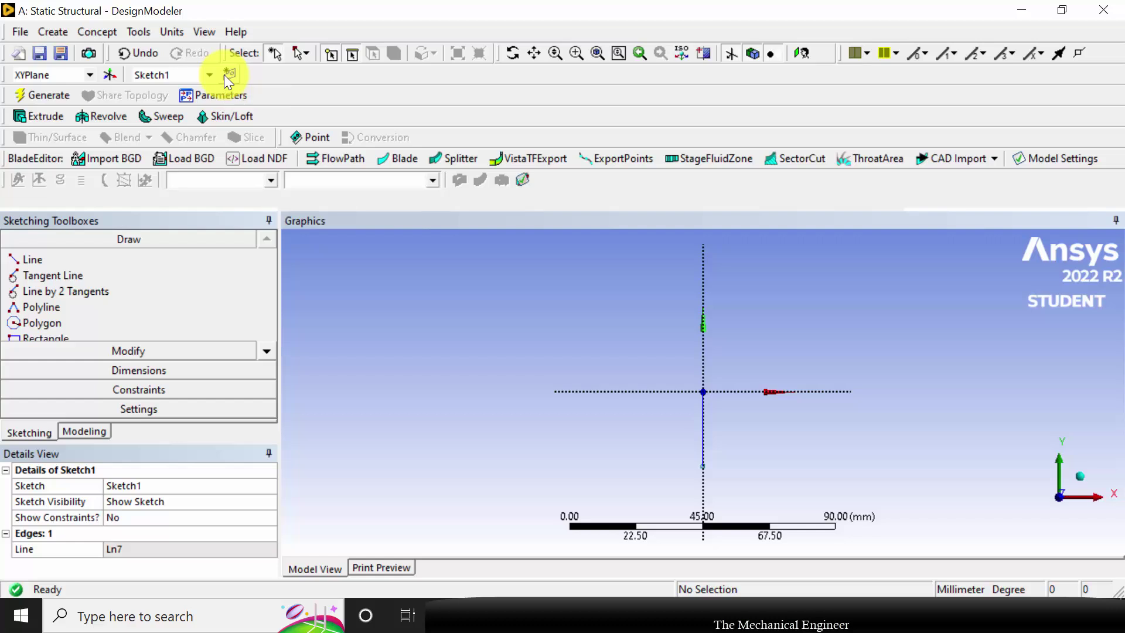
pyautogui.click(95, 259)
pyautogui.click(703, 465)
pyautogui.click(703, 507)
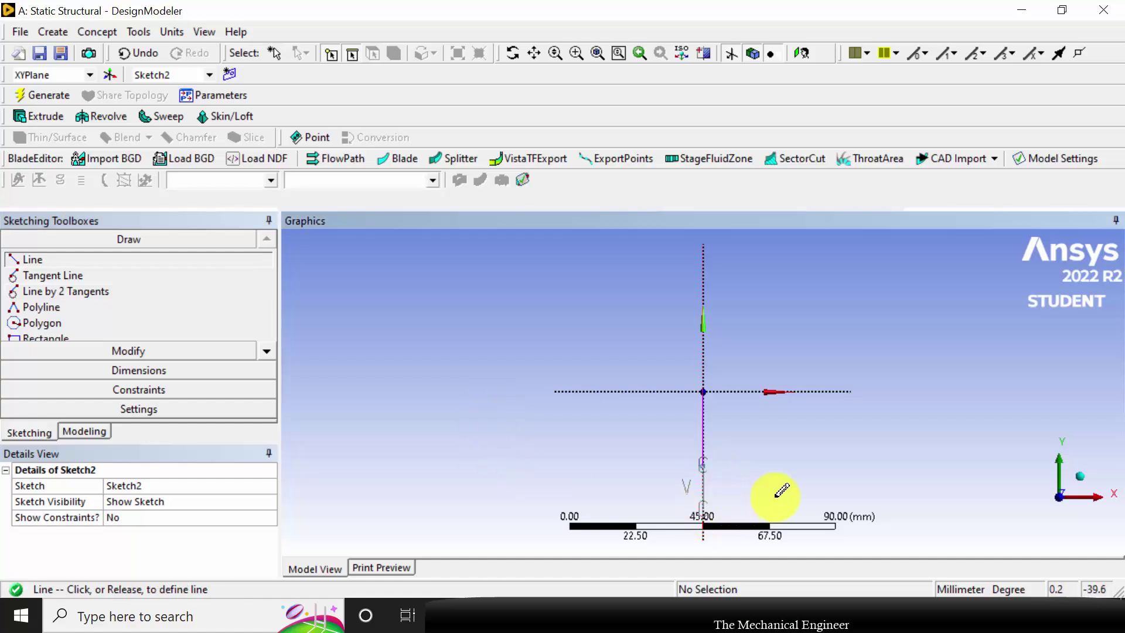
pyautogui.click(61, 95)
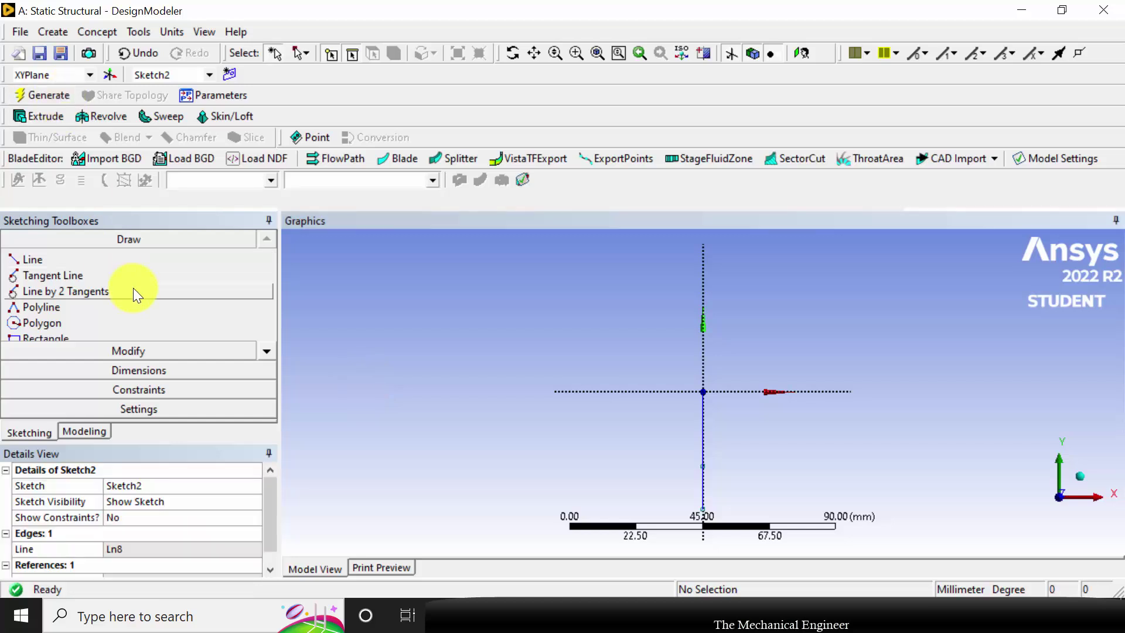
# Place length dimensions V1 on the upper line and V2 on the lower line
pyautogui.click(146, 370)
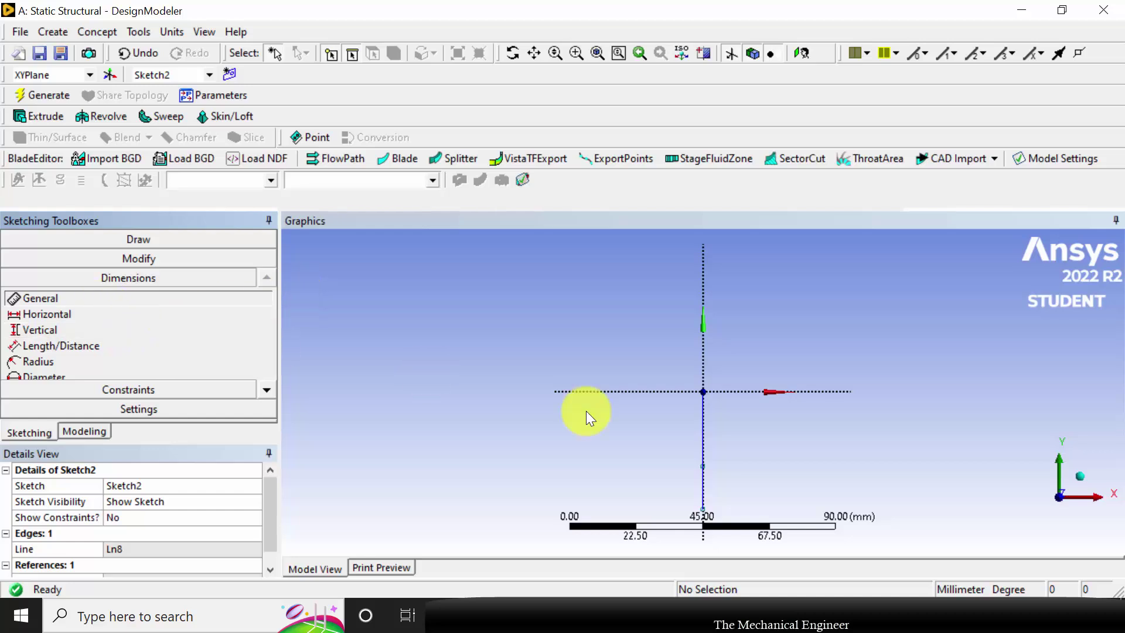
pyautogui.click(703, 433)
pyautogui.click(668, 427)
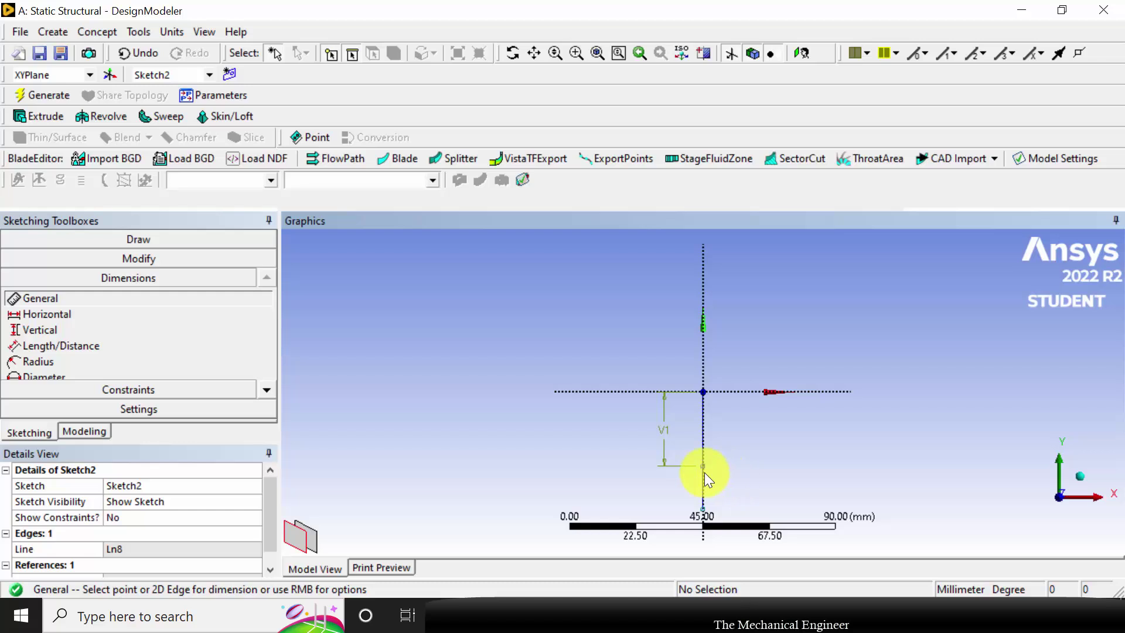
pyautogui.scroll(-2, 272, 494)
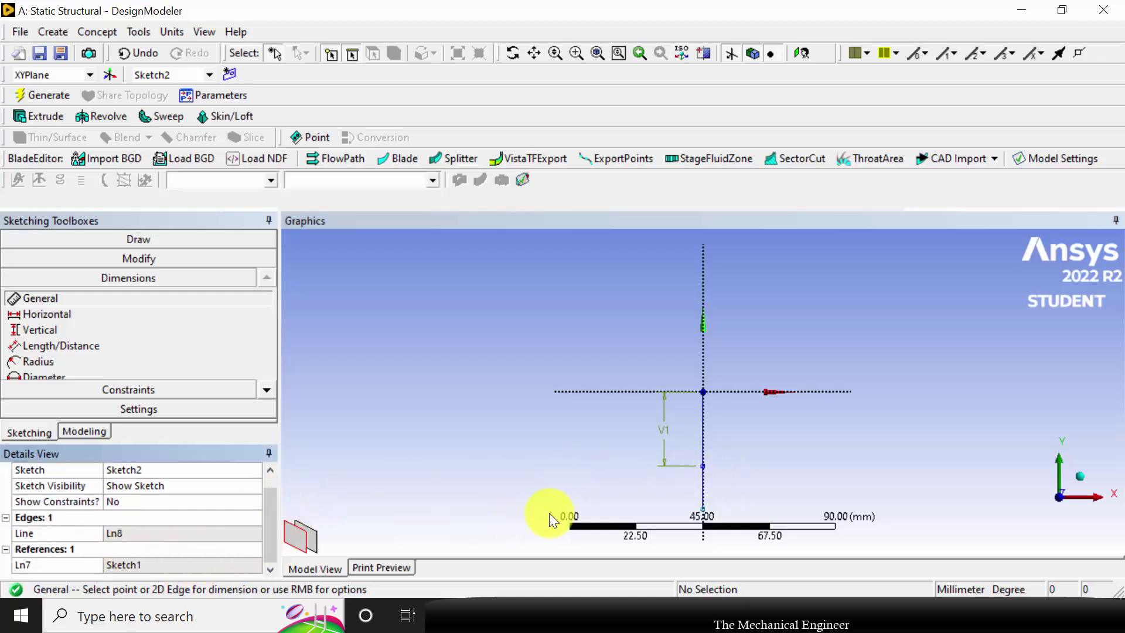
pyautogui.click(705, 490)
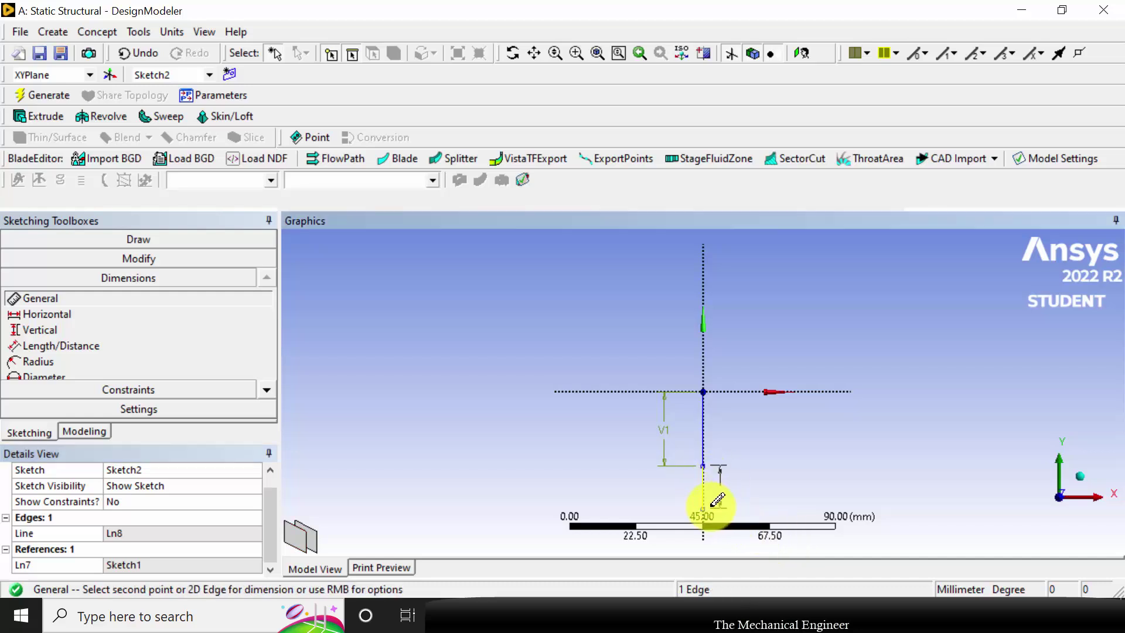
pyautogui.click(667, 497)
# Set V2 and V1 to 200 mm each, generate, and zoom to fit the sketch
pyautogui.click(175, 553)
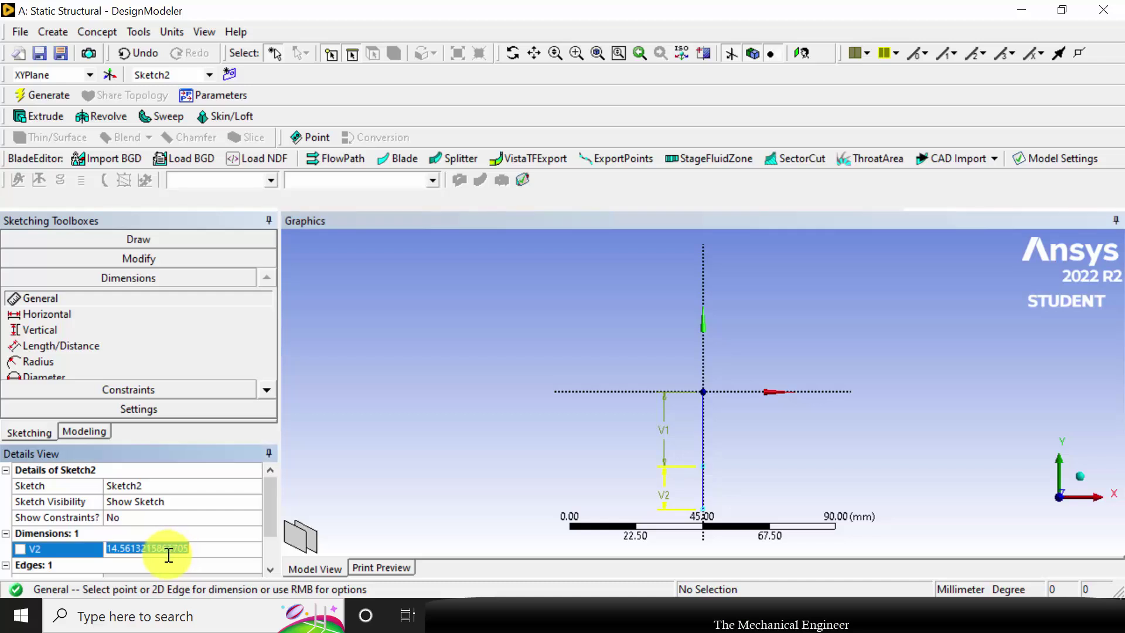
pyautogui.write('200')
pyautogui.press('Return')
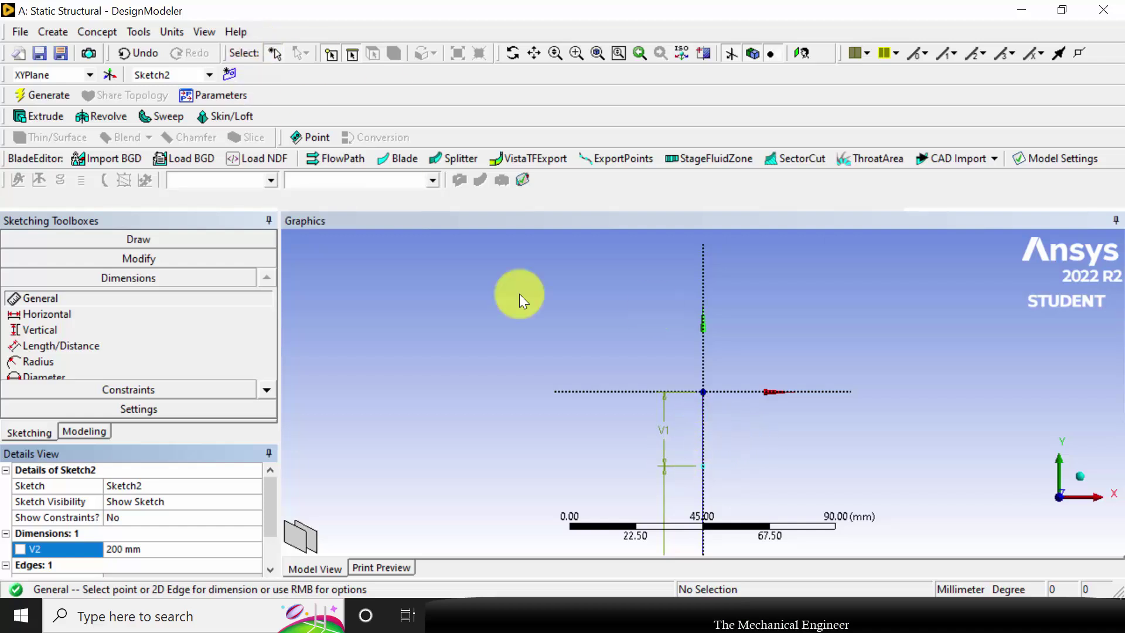
pyautogui.click(208, 74)
pyautogui.click(188, 89)
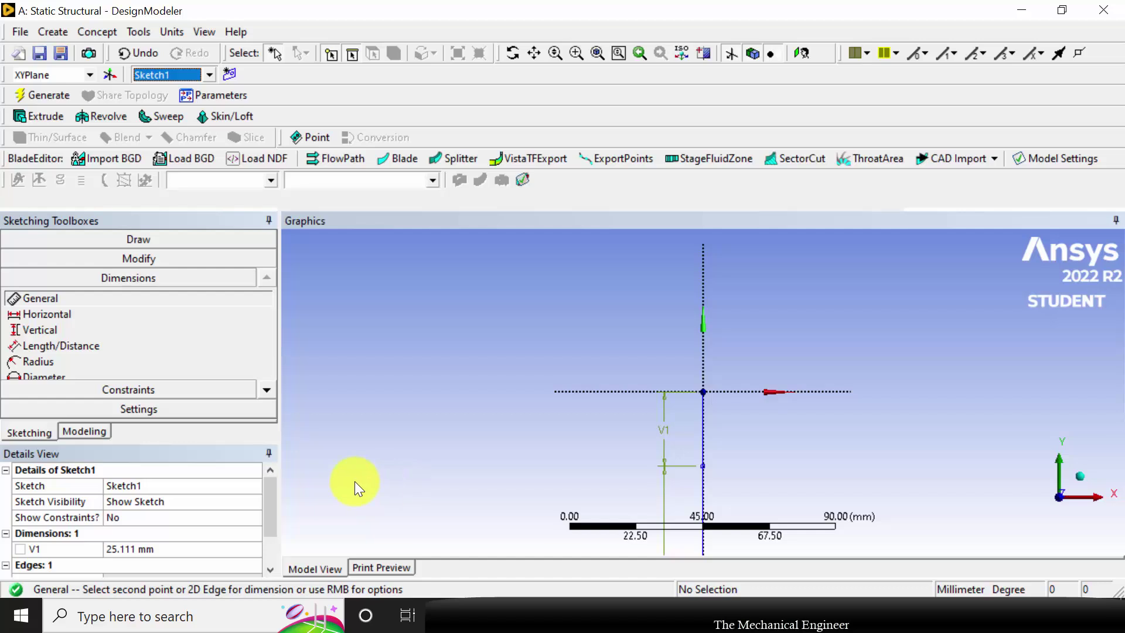
pyautogui.click(161, 550)
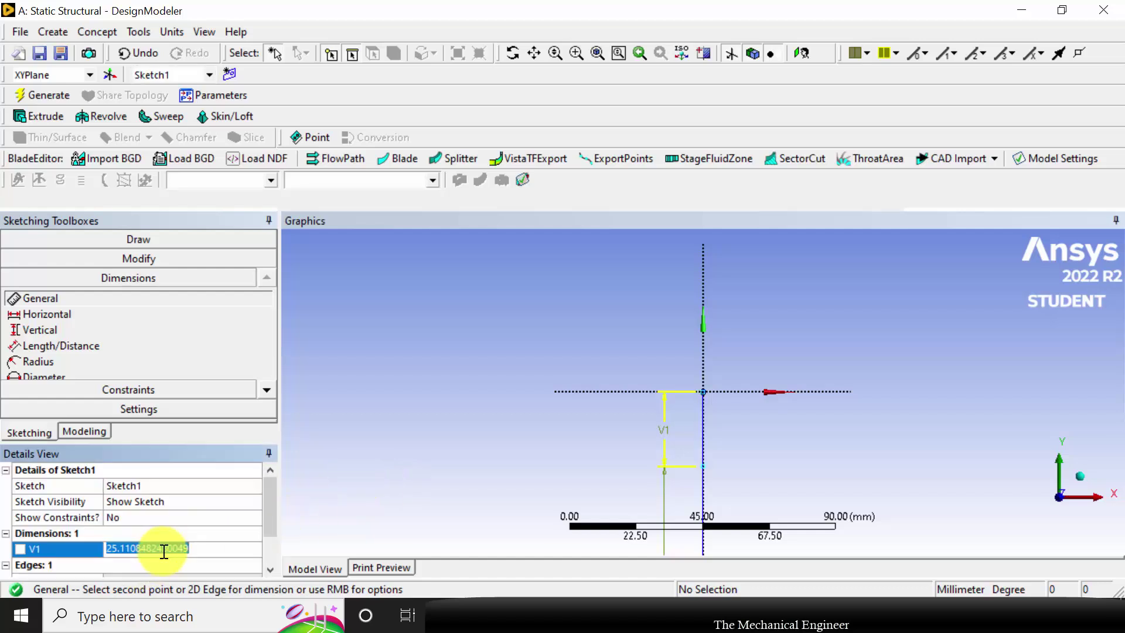
pyautogui.write('200')
pyautogui.press('Return')
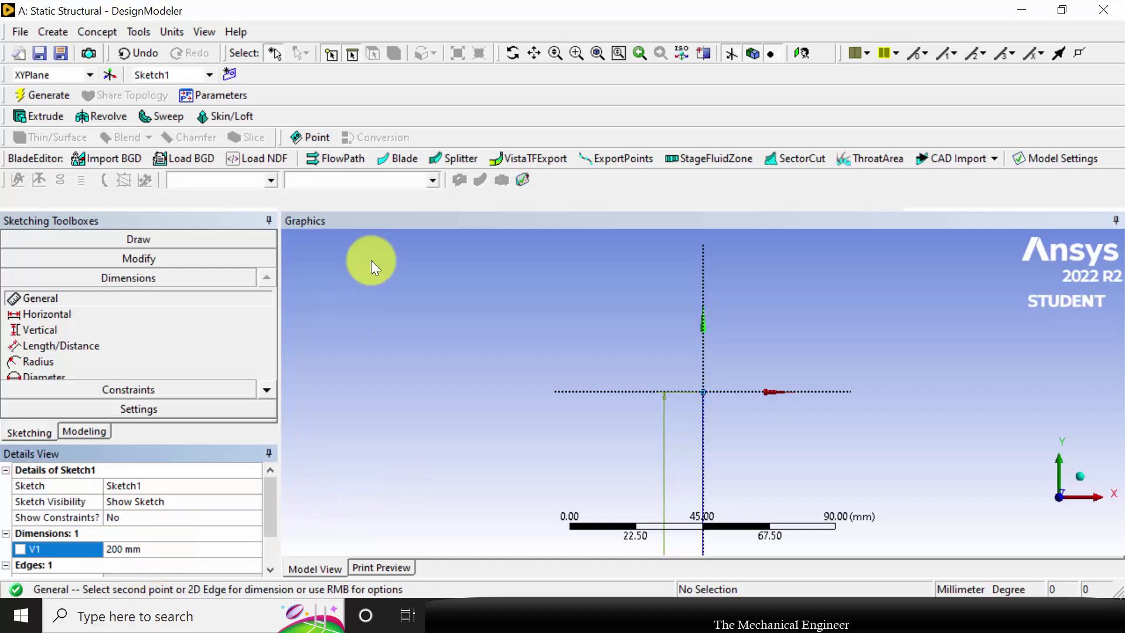
pyautogui.click(59, 96)
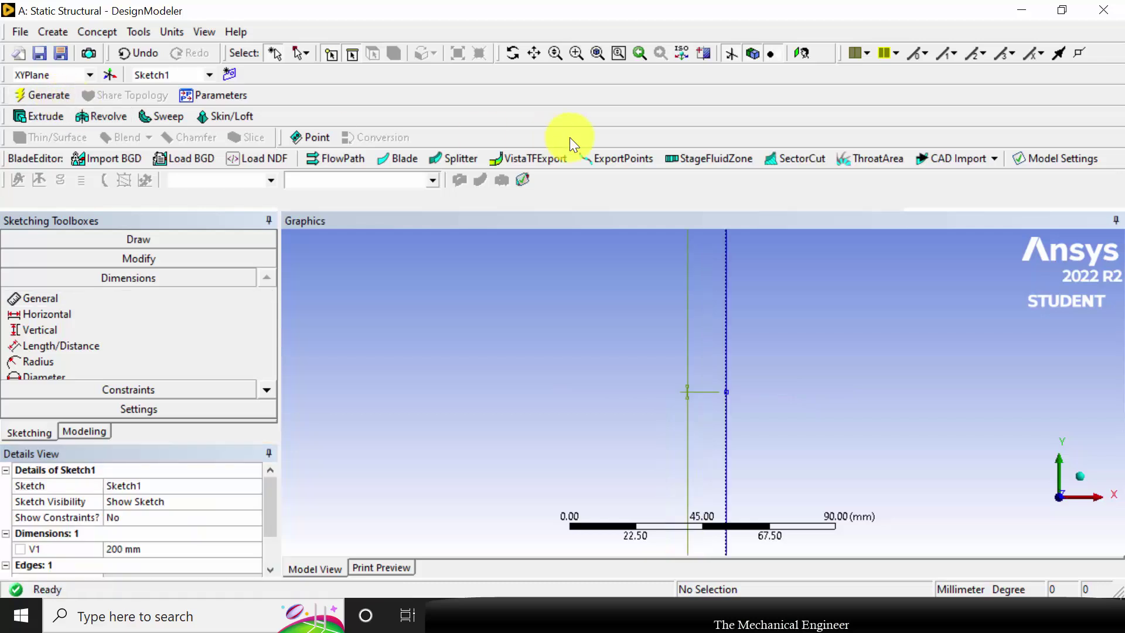
pyautogui.click(597, 52)
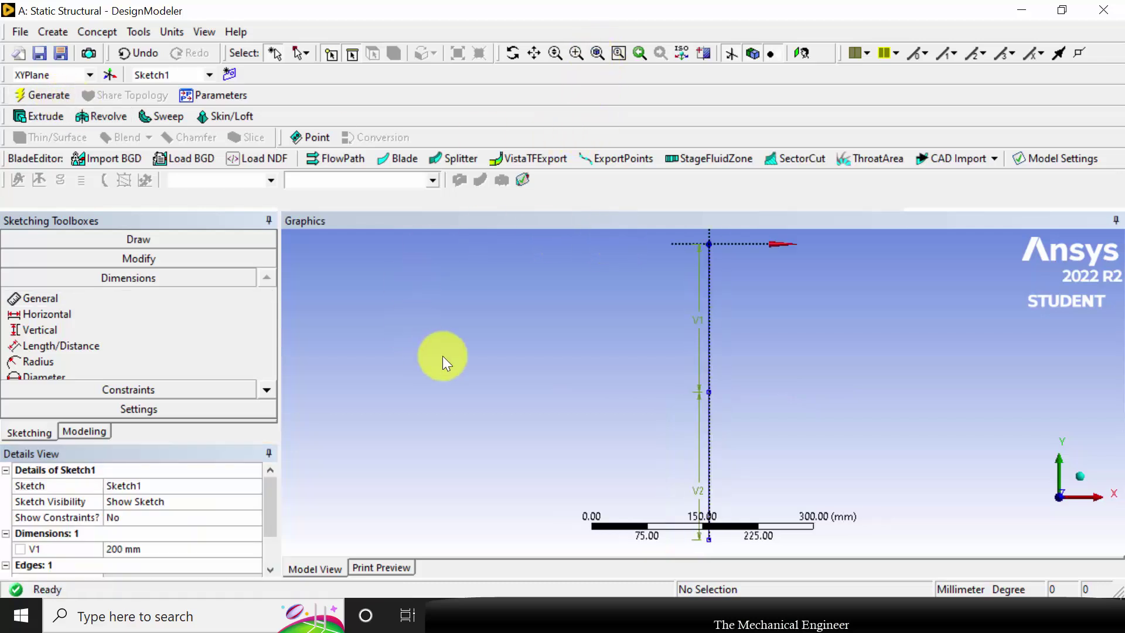
# Create line body Line1 from the upper sketch edge and generate it
pyautogui.click(99, 33)
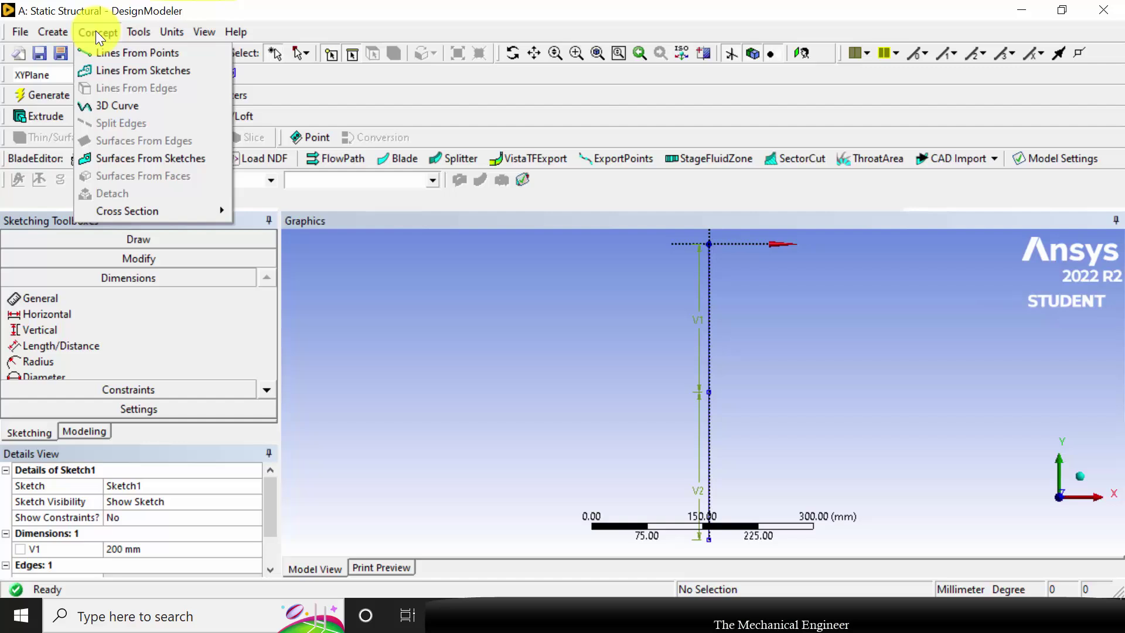
pyautogui.click(120, 69)
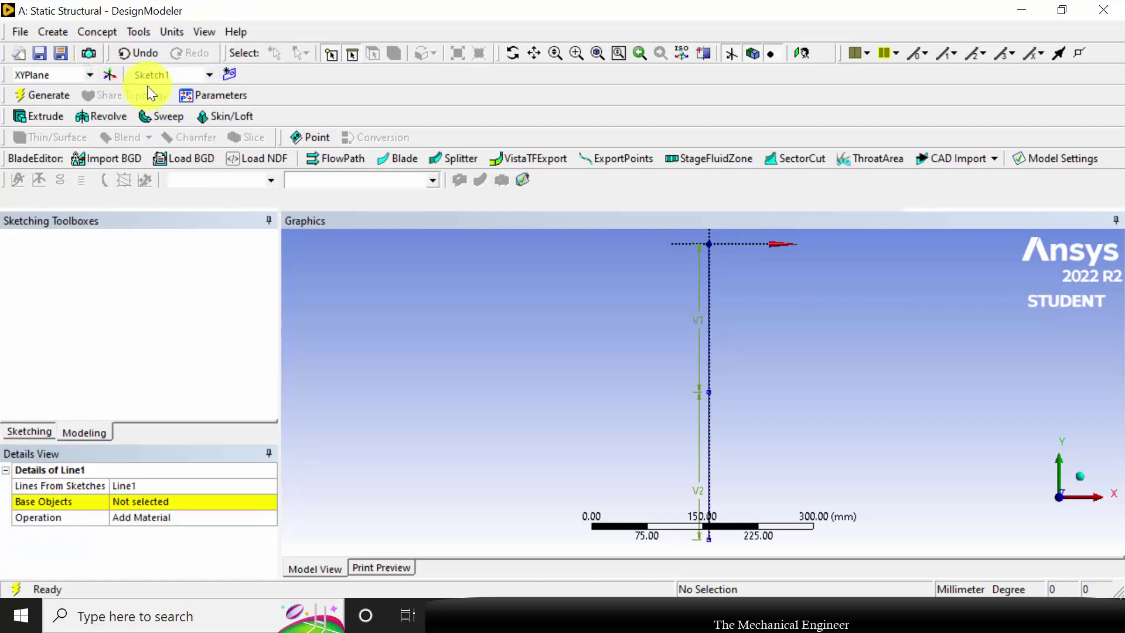
pyautogui.click(712, 337)
pyautogui.click(168, 502)
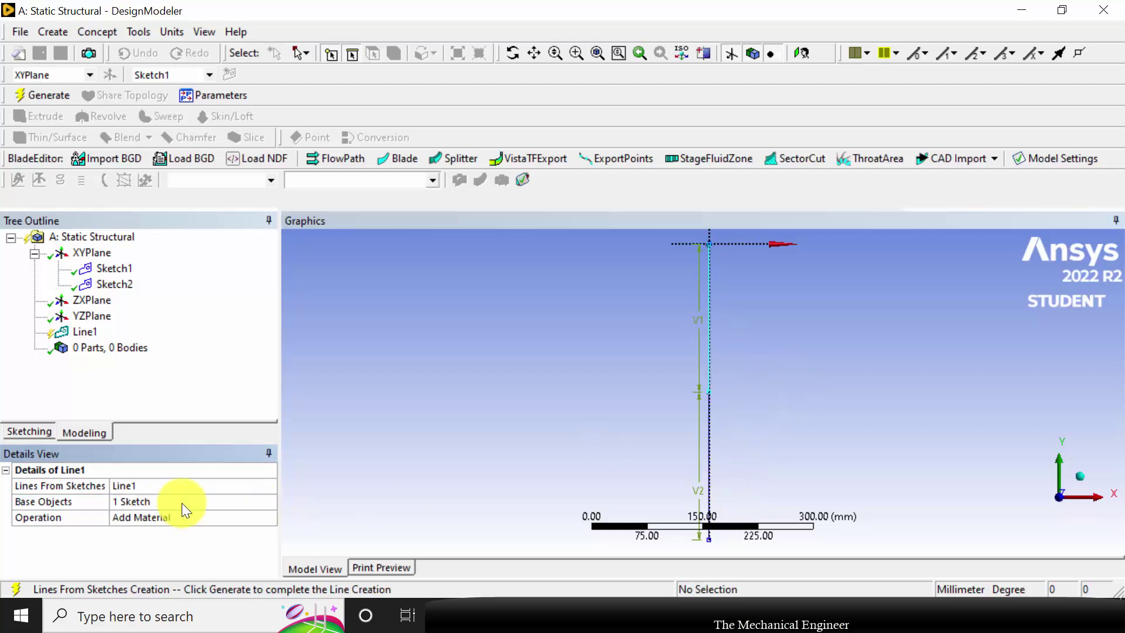
pyautogui.click(39, 97)
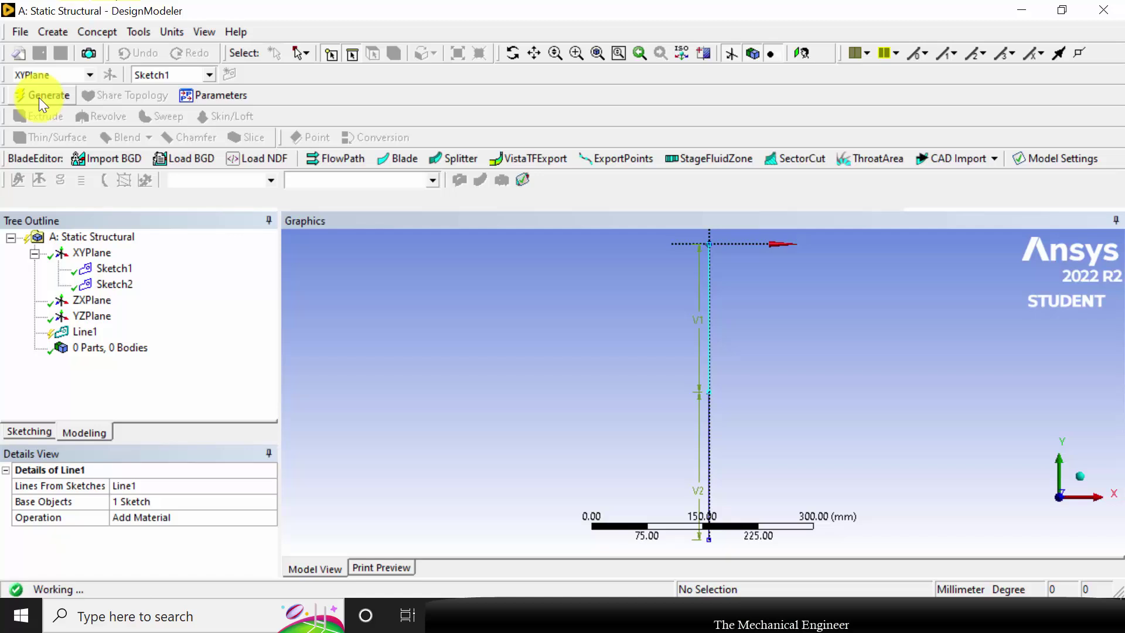
# Set up Line2 from the lower sketch edge with operation Add Frozen
pyautogui.click(93, 30)
pyautogui.click(121, 75)
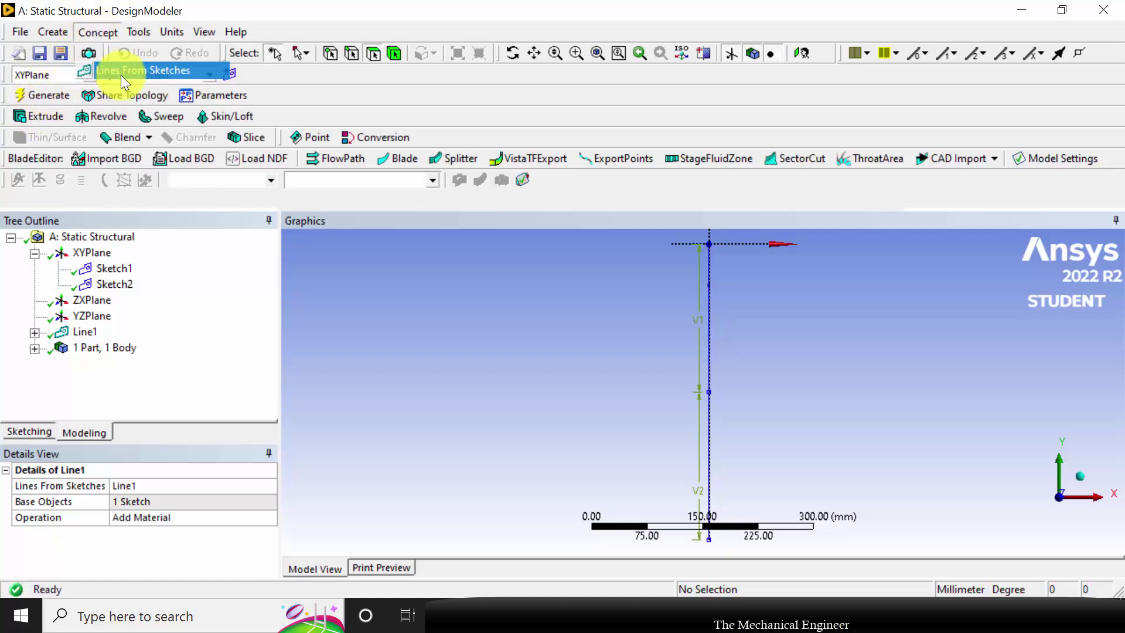
pyautogui.click(709, 430)
pyautogui.click(165, 504)
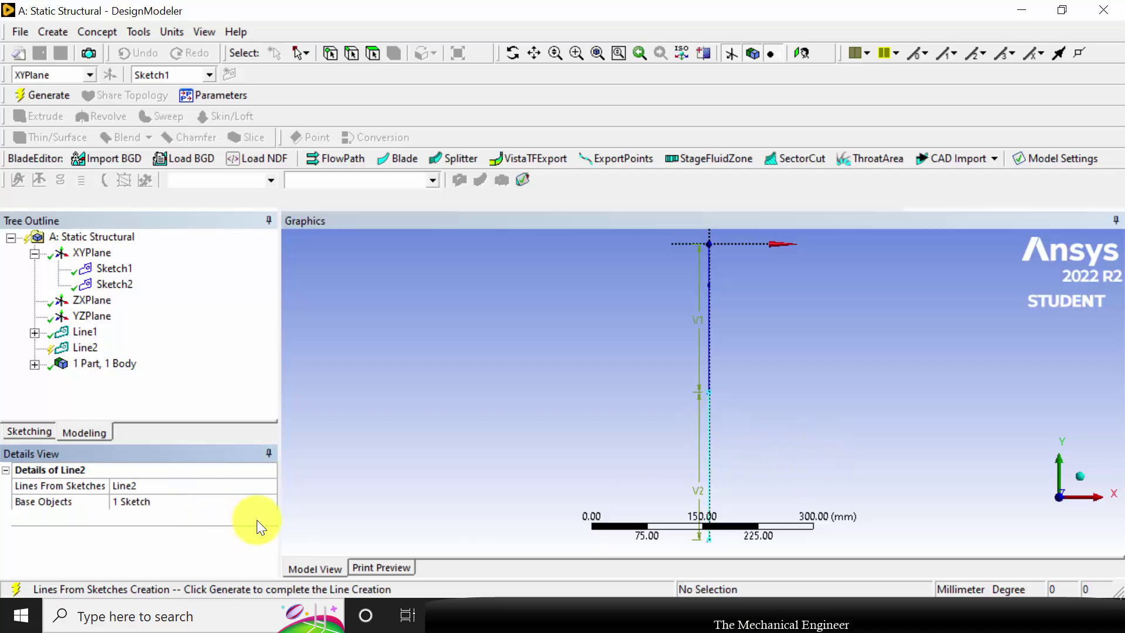
pyautogui.click(257, 519)
pyautogui.click(269, 518)
pyautogui.click(211, 531)
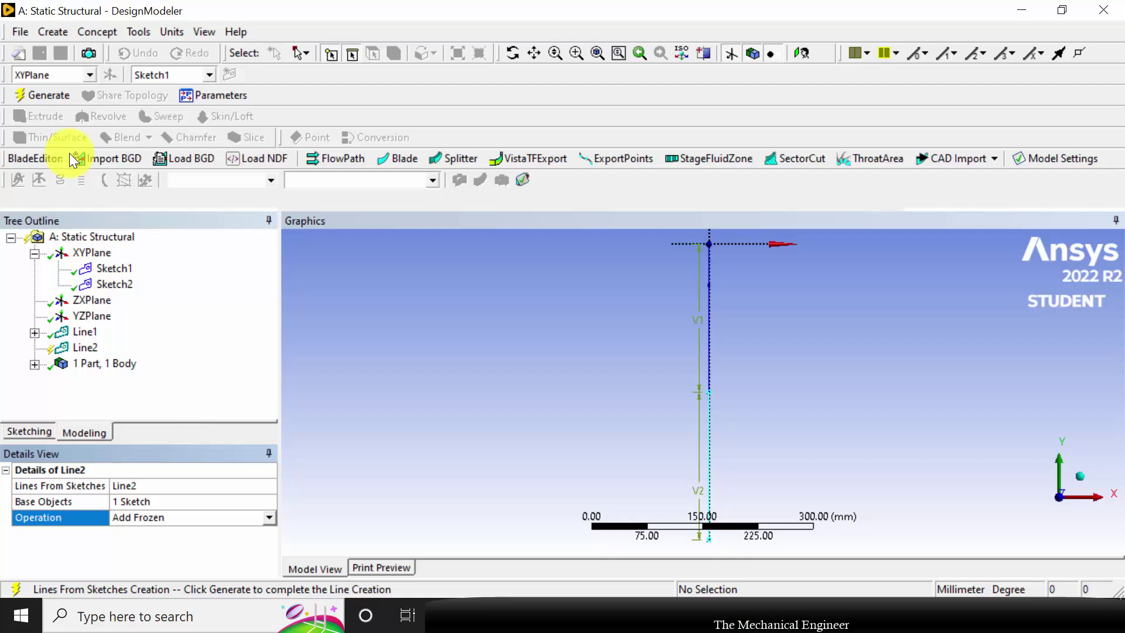
# Generate the frozen Line2 body and insert a rectangular cross section
pyautogui.click(50, 96)
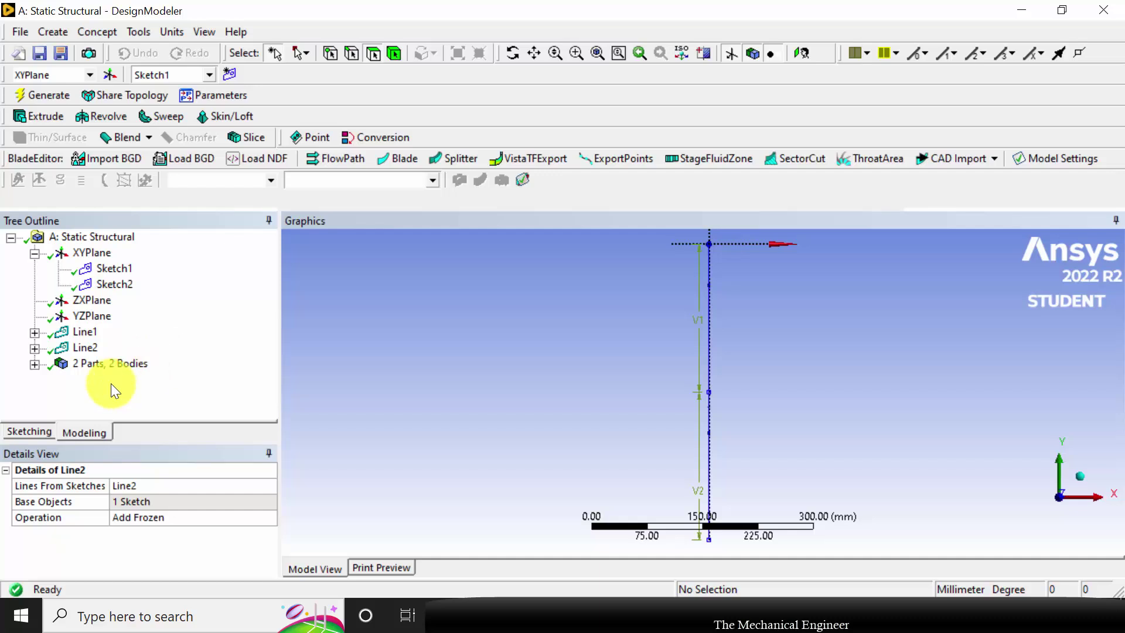
pyautogui.click(98, 31)
pyautogui.moveTo(206, 216)
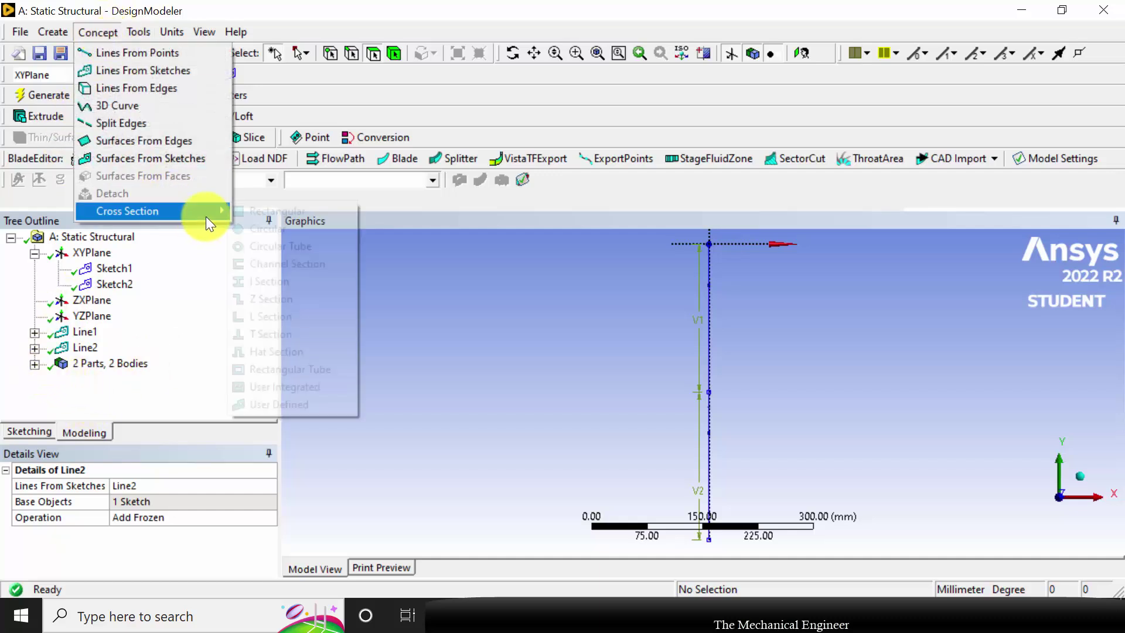
pyautogui.click(277, 212)
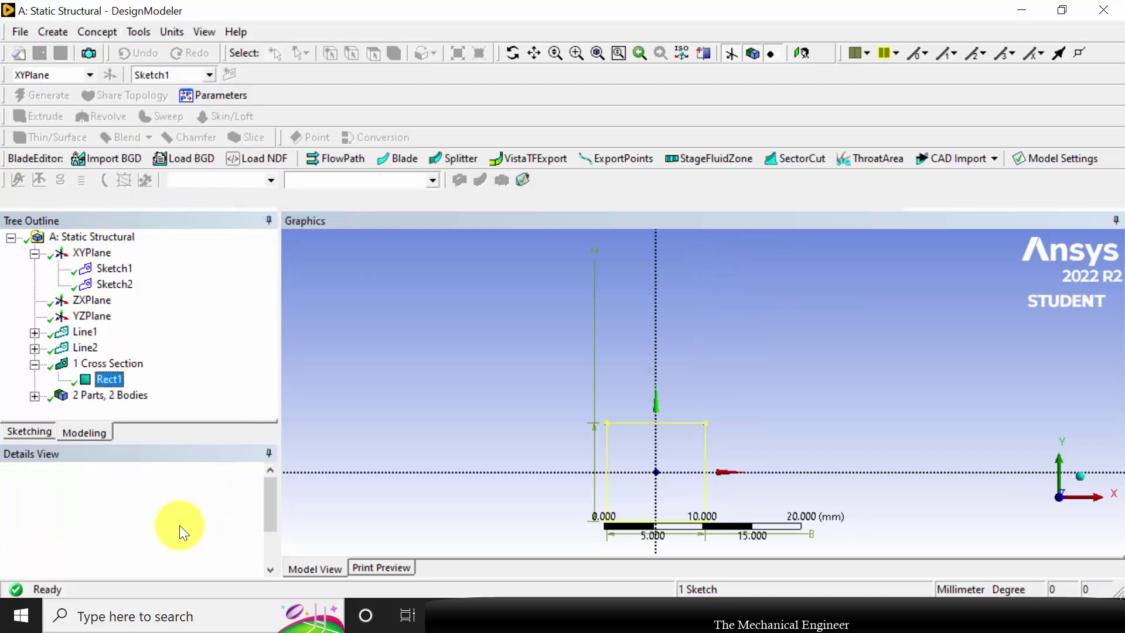
# Give Rect1 width B 100 mm and height H 25 mm, then generate
pyautogui.click(167, 533)
pyautogui.press('BackSpace')
pyautogui.write('100')
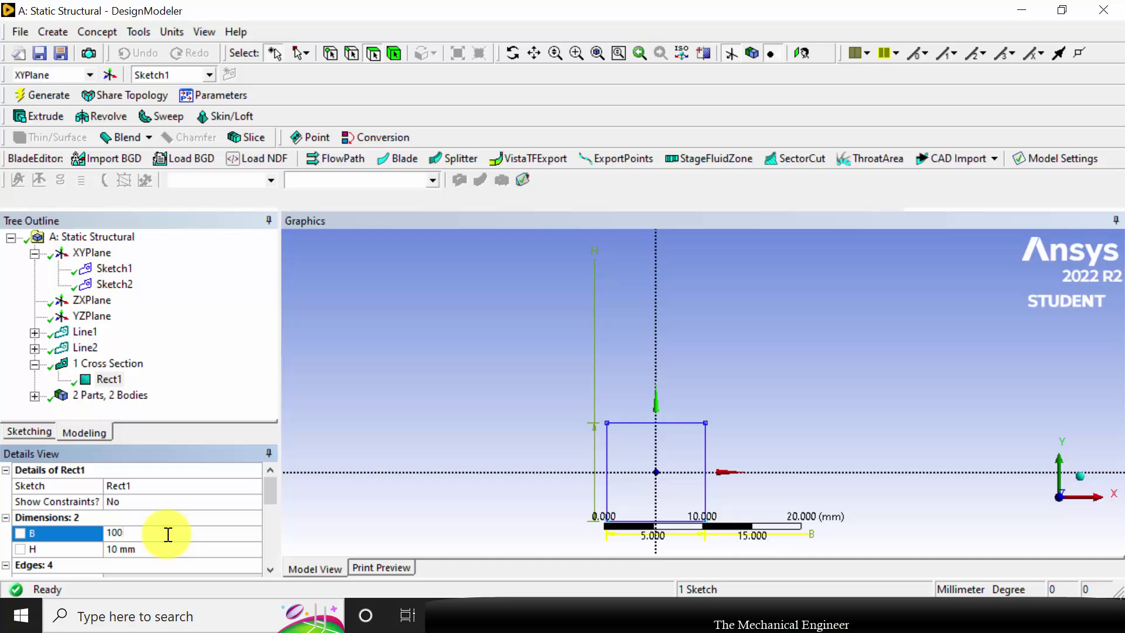
pyautogui.press('Return')
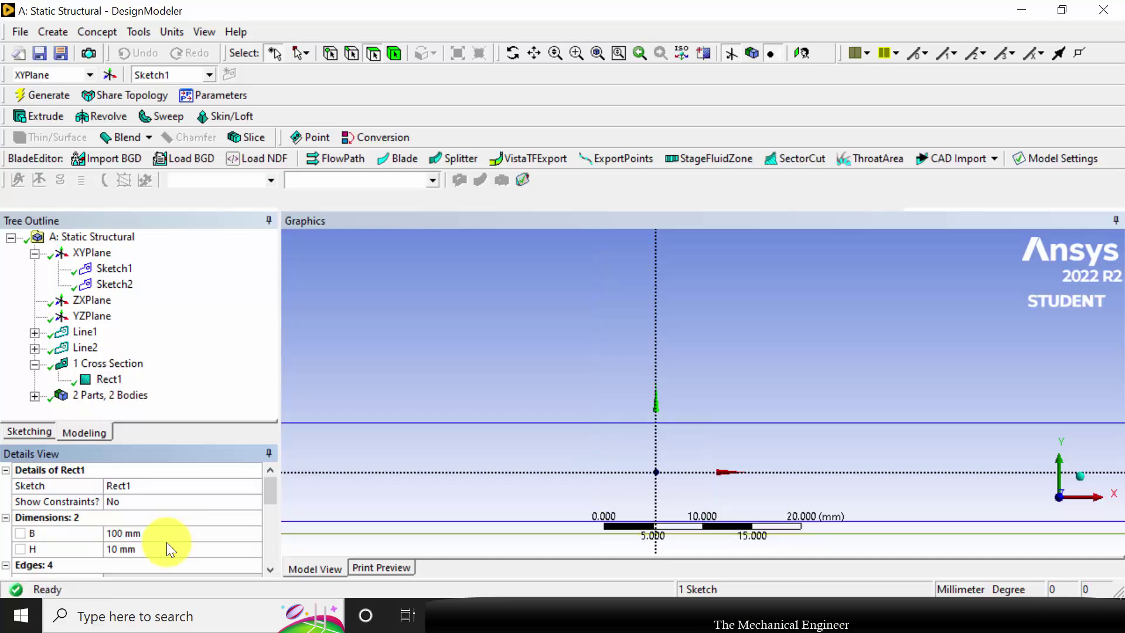
pyautogui.click(156, 549)
pyautogui.write('25')
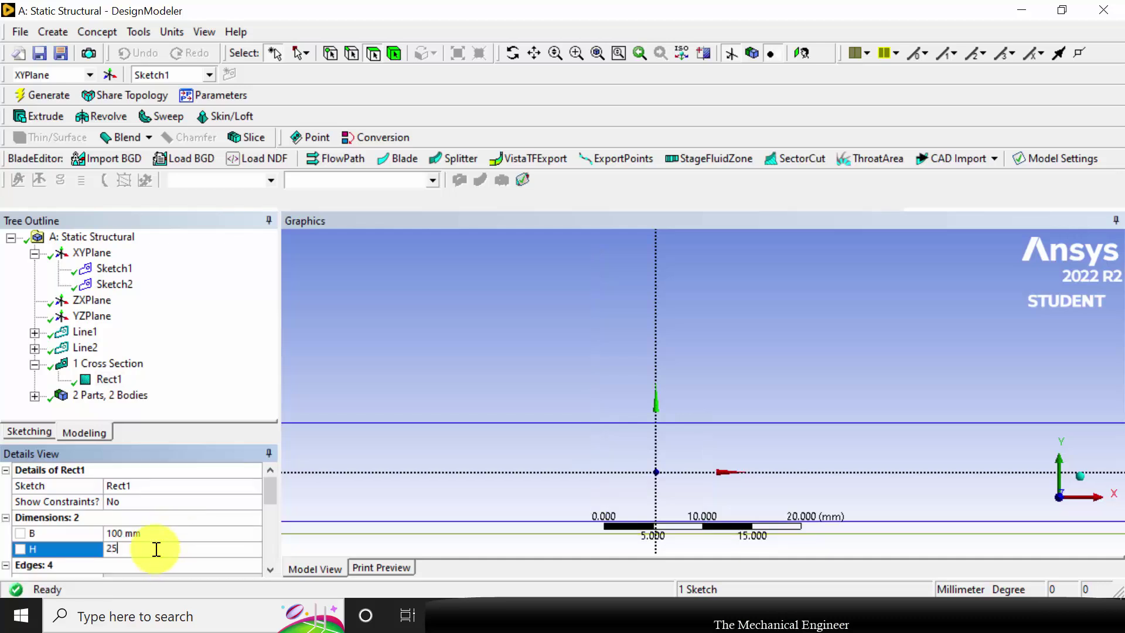
pyautogui.press('Return')
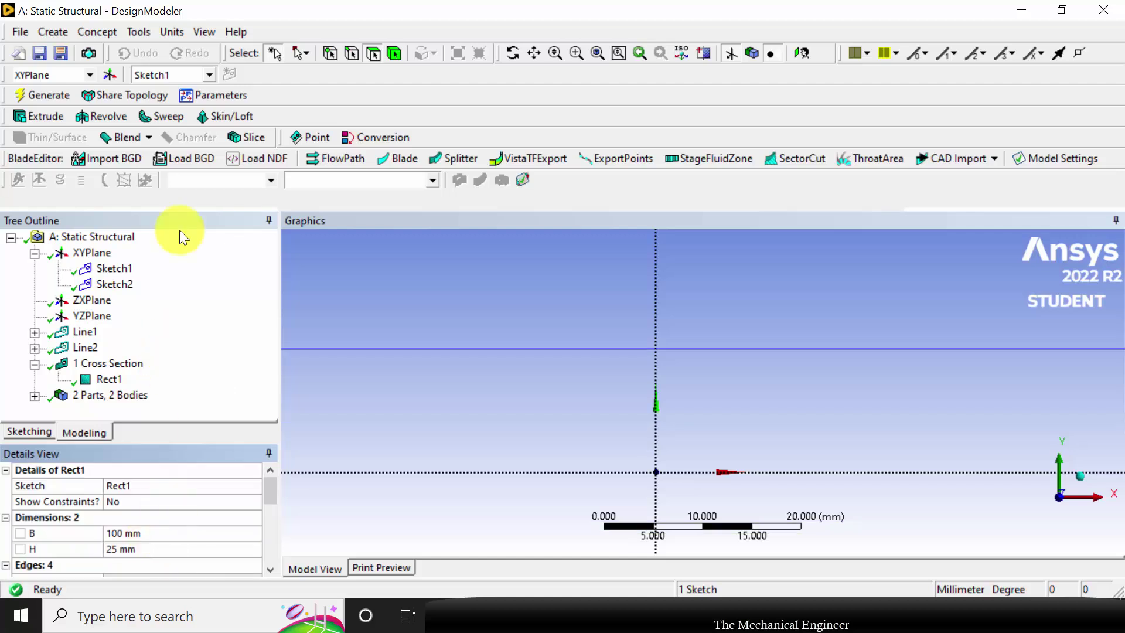
pyautogui.click(46, 95)
pyautogui.click(97, 32)
# Add rectangular cross section Rect2 with B 80 mm and H 25 mm, generate, and expand the bodies
pyautogui.moveTo(194, 212)
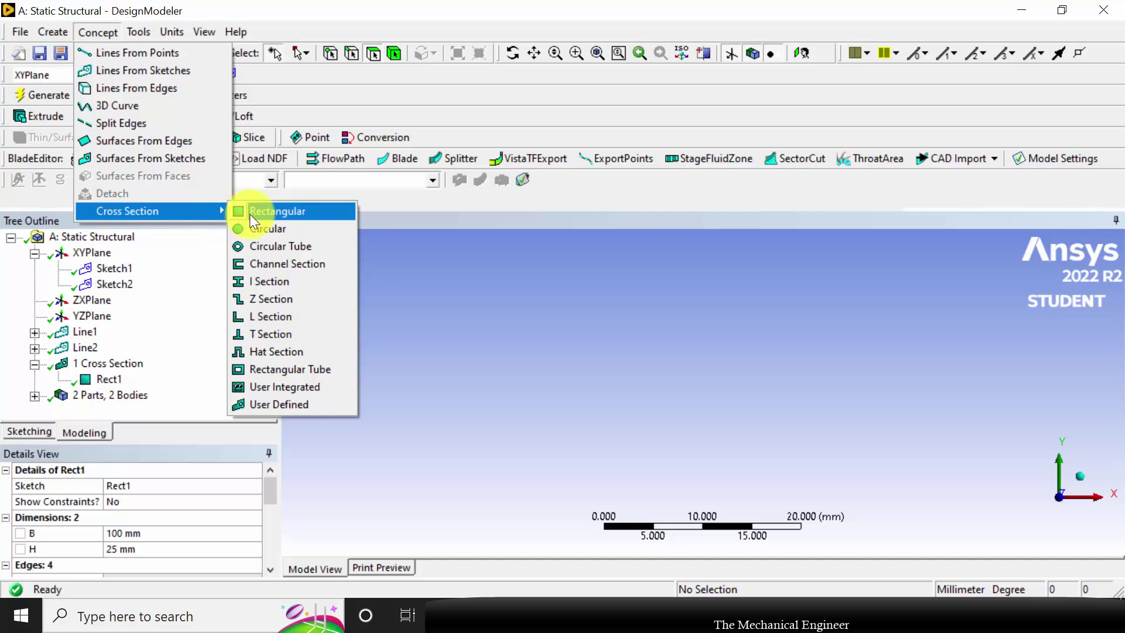
pyautogui.click(254, 217)
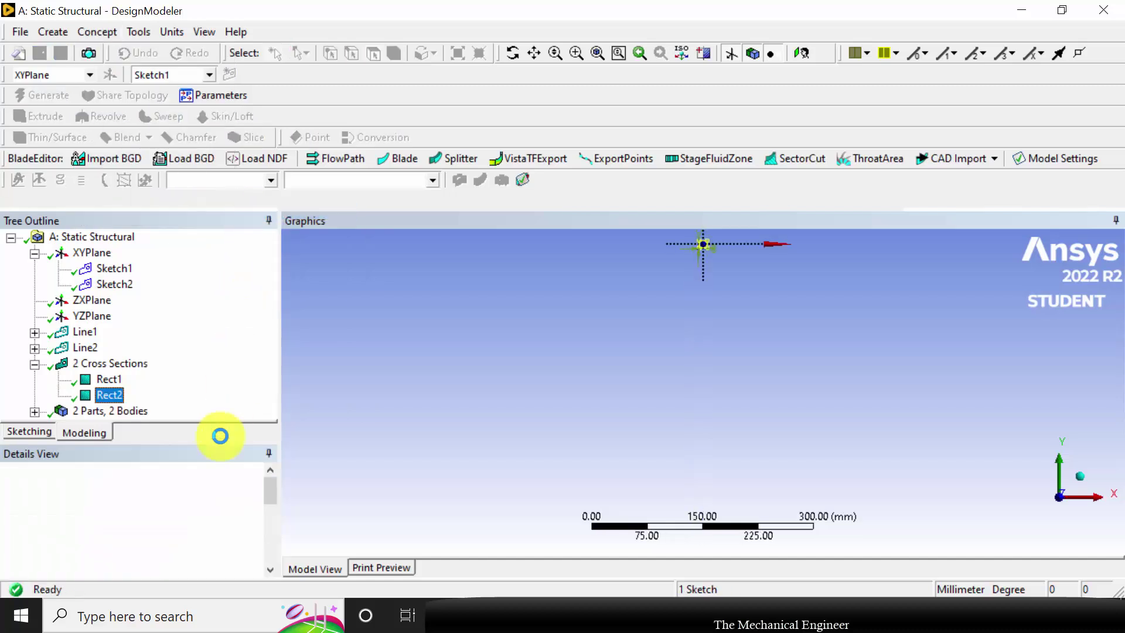
pyautogui.click(155, 534)
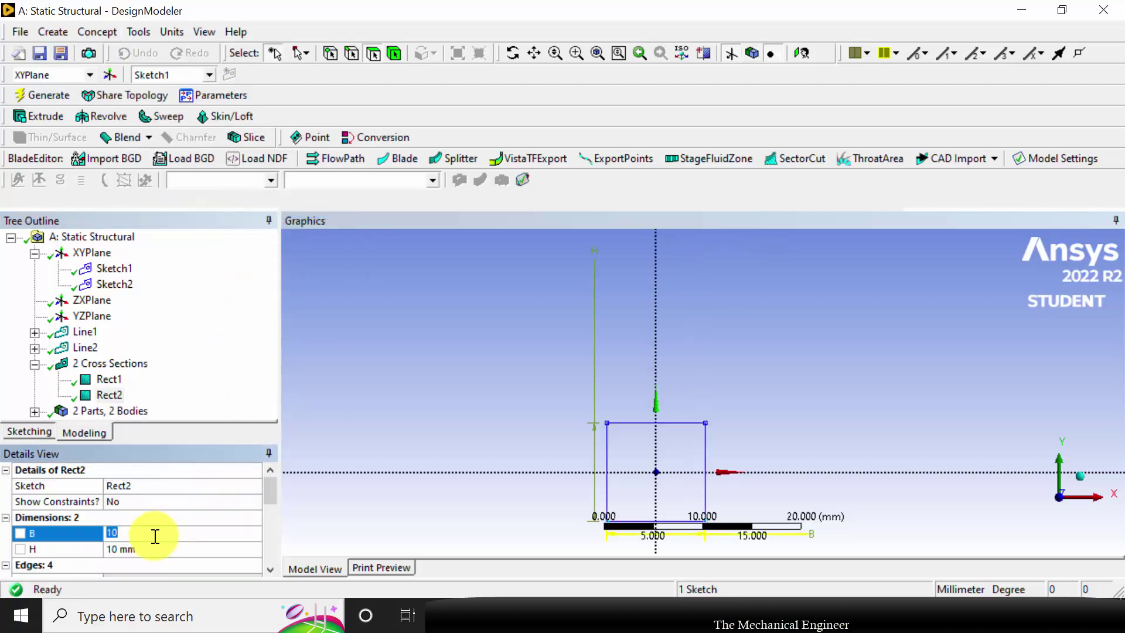
pyautogui.write('80')
pyautogui.press('Return')
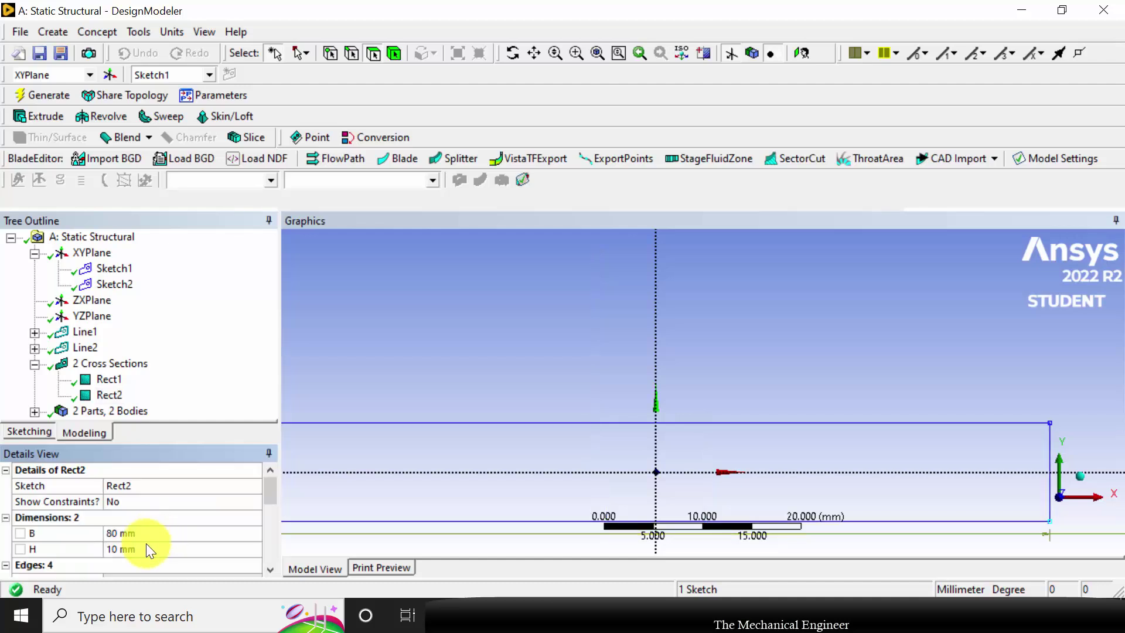
pyautogui.click(145, 547)
pyautogui.write('25')
pyautogui.press('Return')
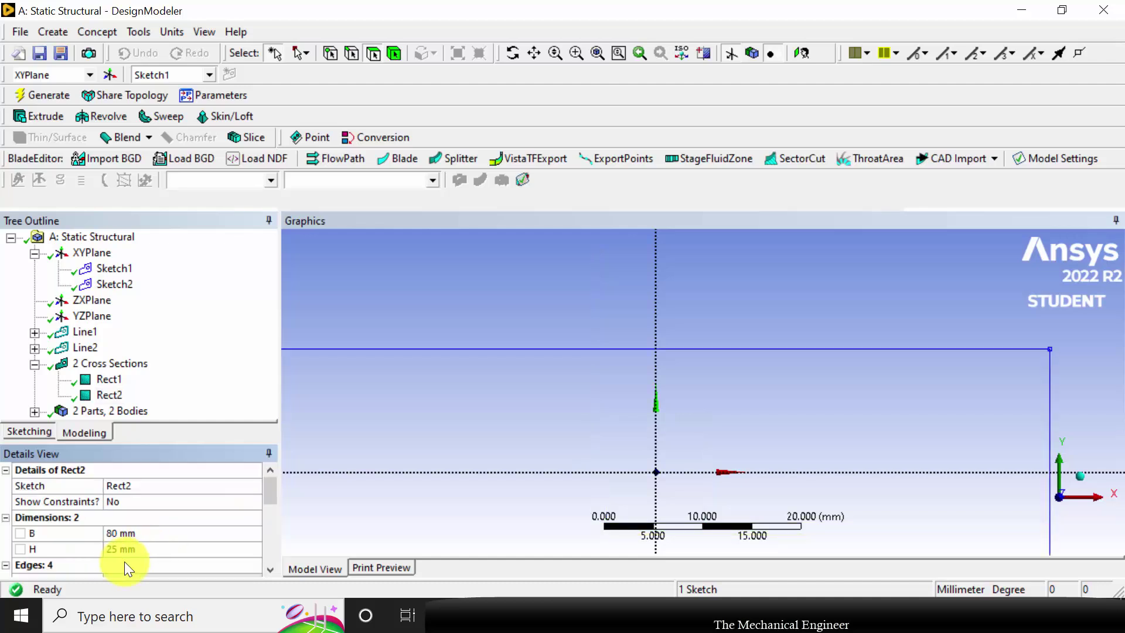
pyautogui.click(49, 101)
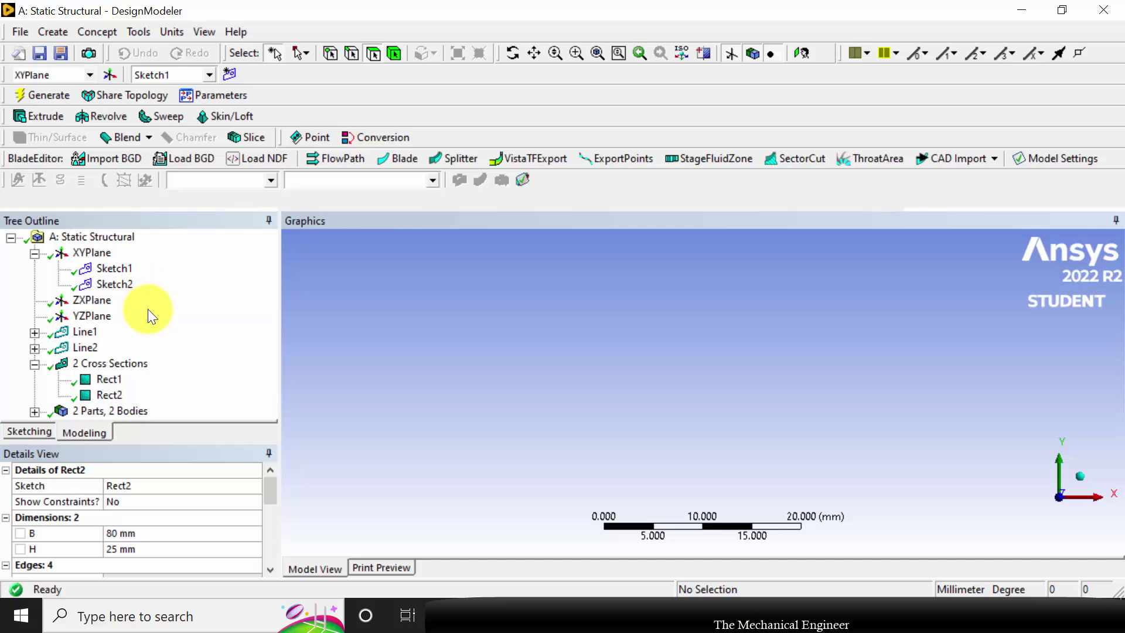
pyautogui.click(36, 411)
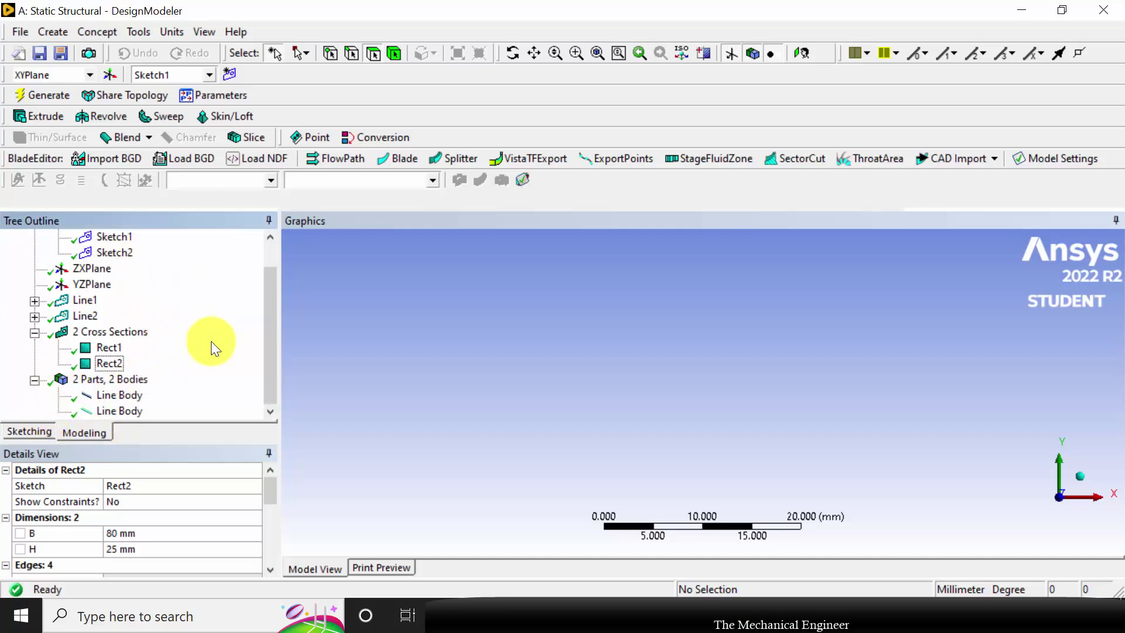
# Assign Rect1 to the first line body and Rect2 to the second, then regenerate
pyautogui.click(121, 395)
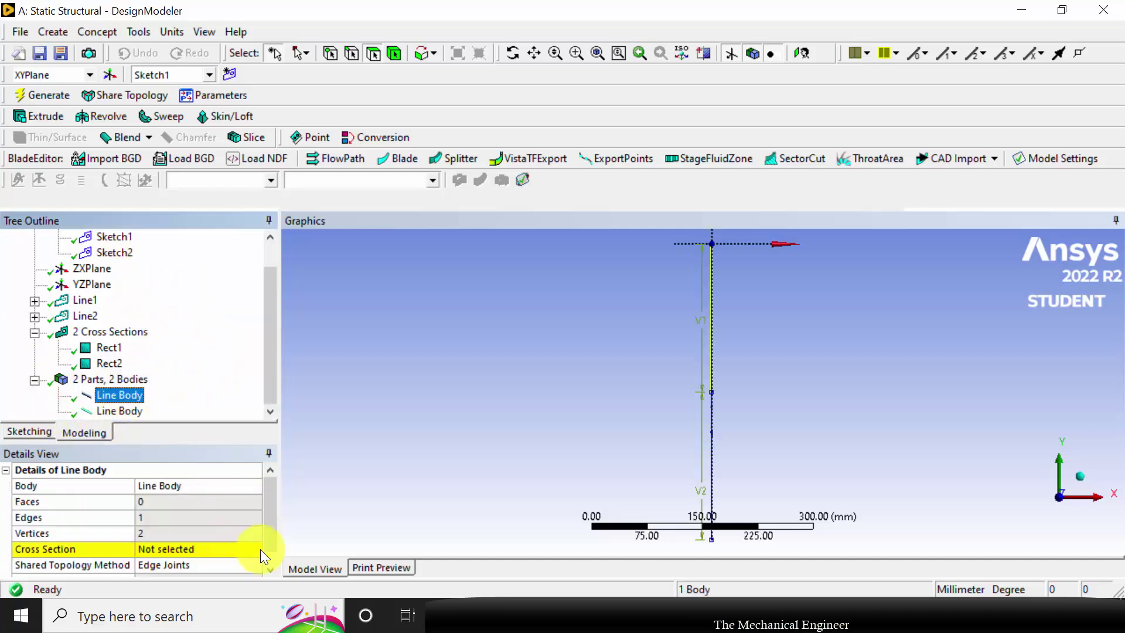
pyautogui.click(253, 550)
pyautogui.click(253, 550)
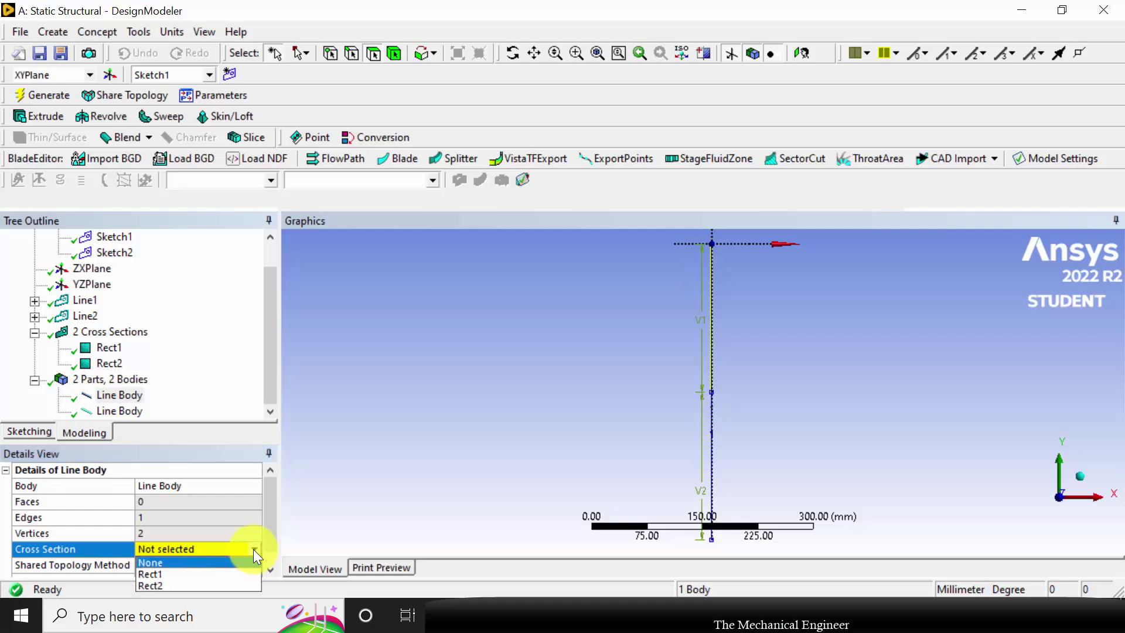
pyautogui.click(228, 576)
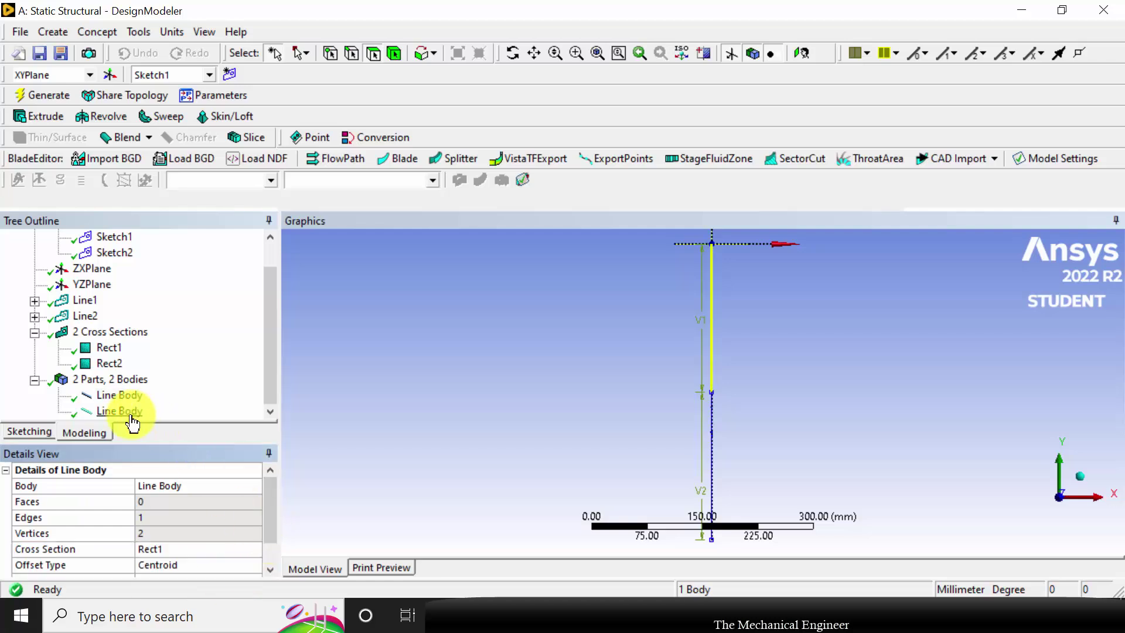
pyautogui.click(131, 415)
pyautogui.click(252, 551)
pyautogui.click(253, 550)
pyautogui.click(211, 586)
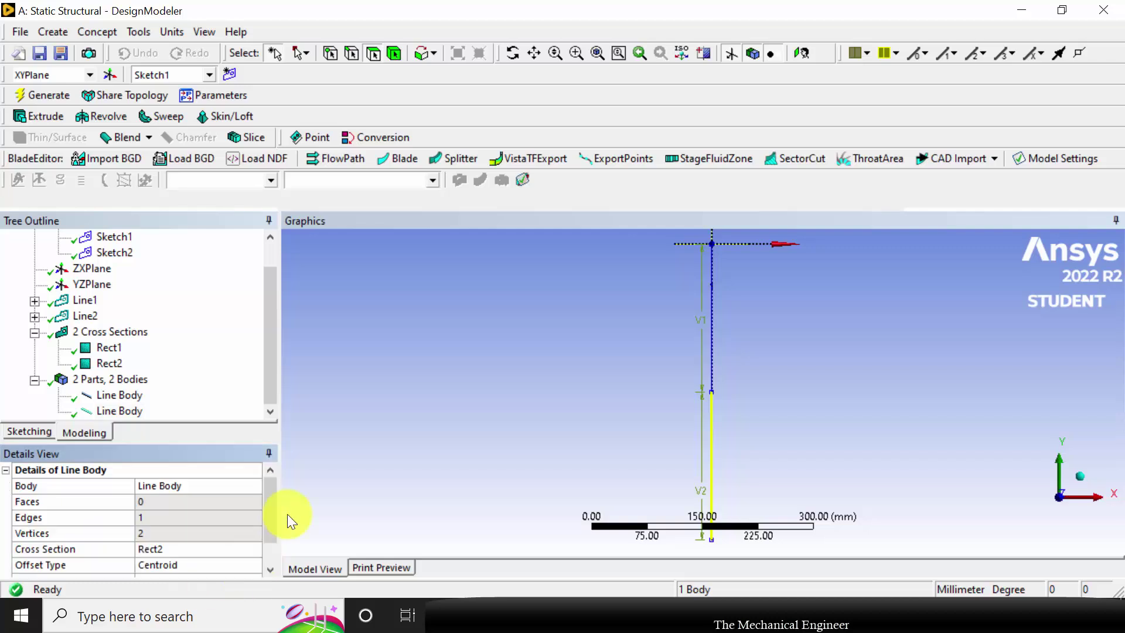
pyautogui.click(49, 100)
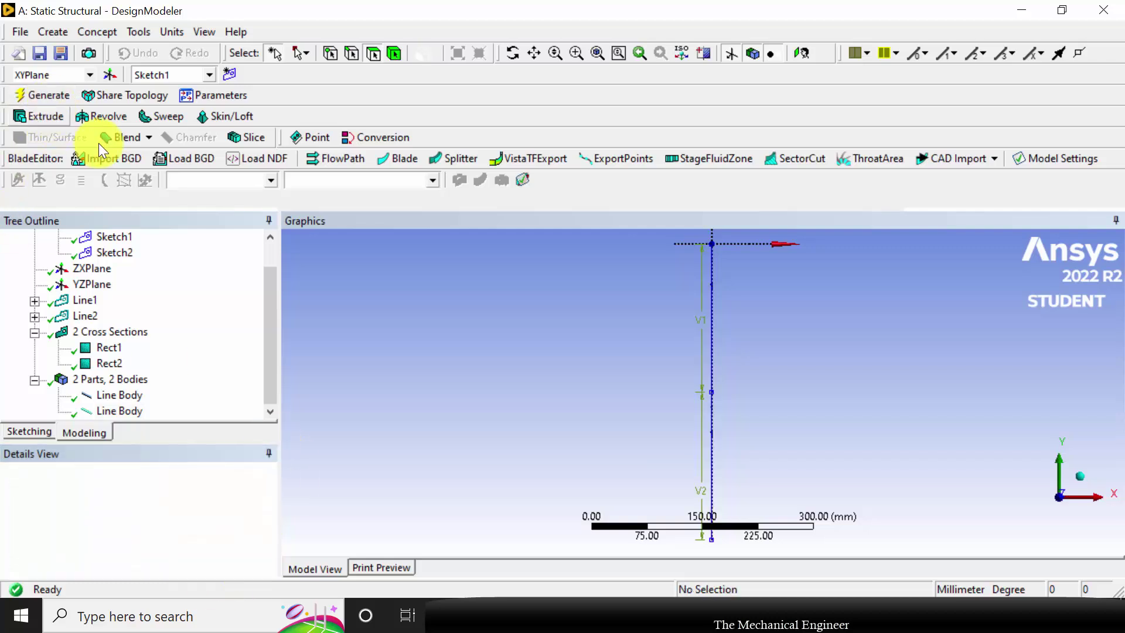
# Select both line bodies and form them into a new part
pyautogui.click(120, 396)
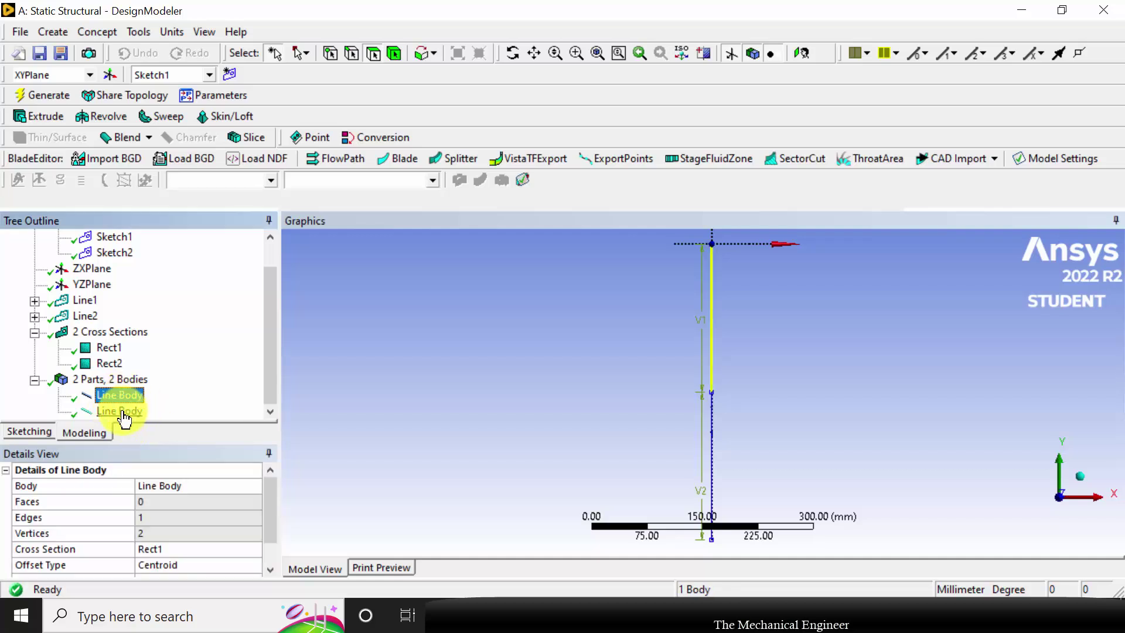
pyautogui.keyDown('ctrl'); pyautogui.click(121, 411); pyautogui.keyUp('ctrl')
pyautogui.rightClick(126, 411)
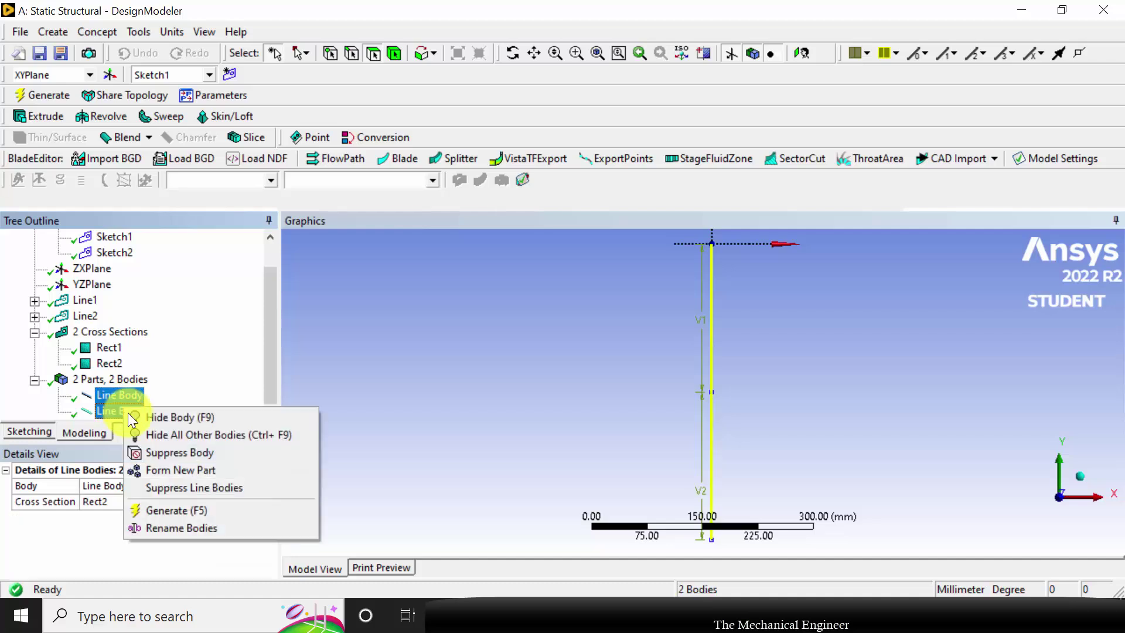
pyautogui.click(183, 473)
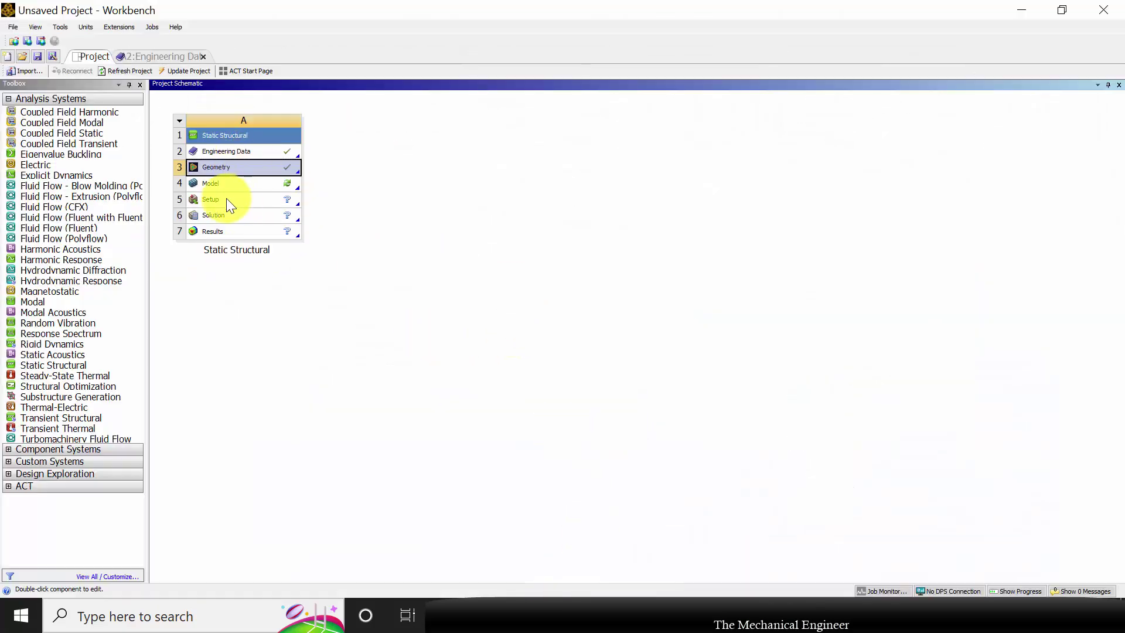
# Edit the Model cell (A4) to launch Ansys Mechanical
pyautogui.rightClick(226, 185)
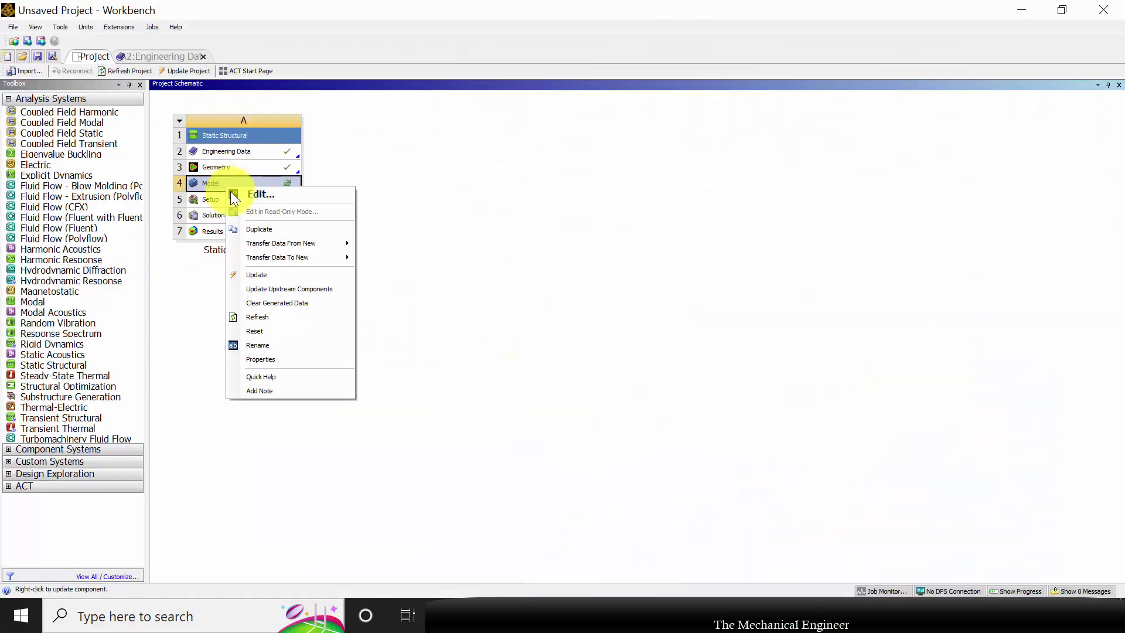
pyautogui.click(260, 196)
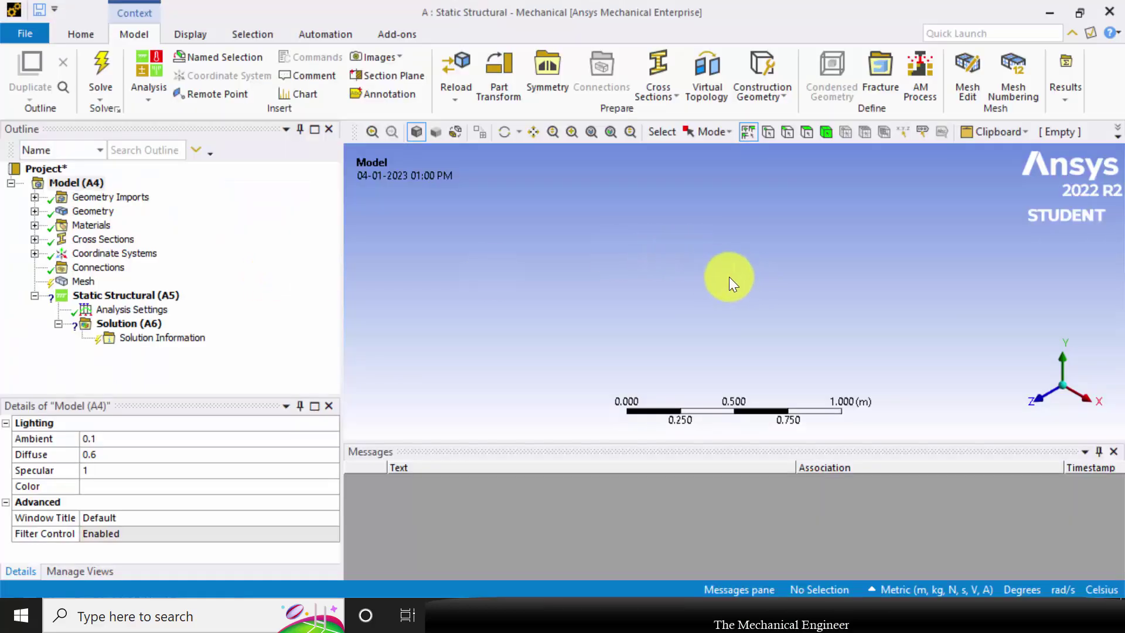
# Turn on Cross Section display so both beam segments render as solid rectangles
pyautogui.click(171, 32)
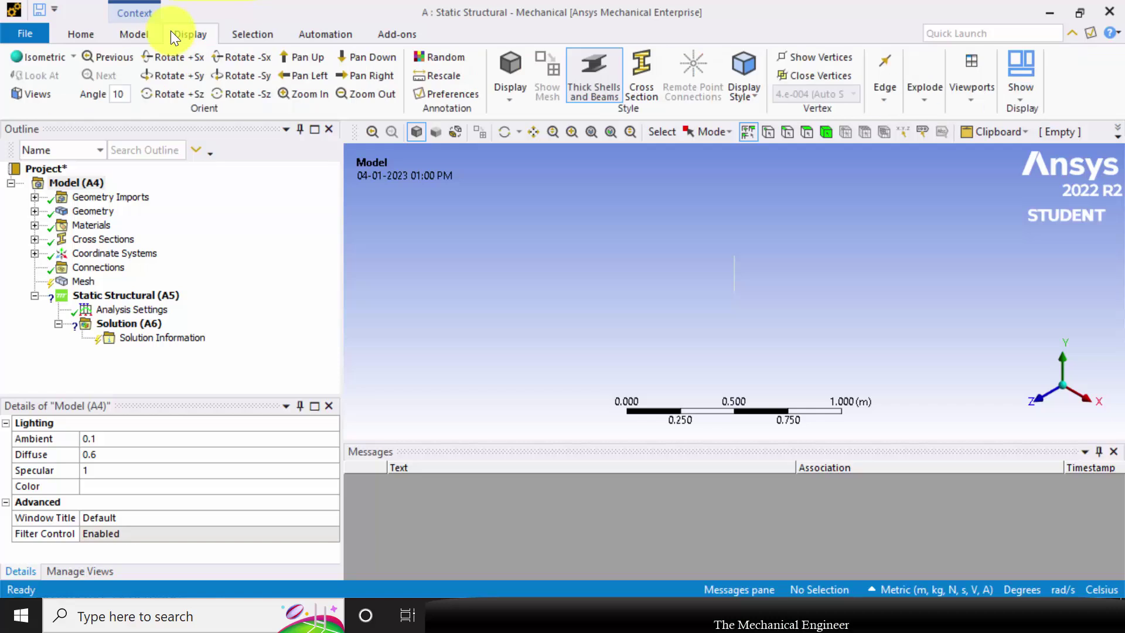
pyautogui.click(635, 86)
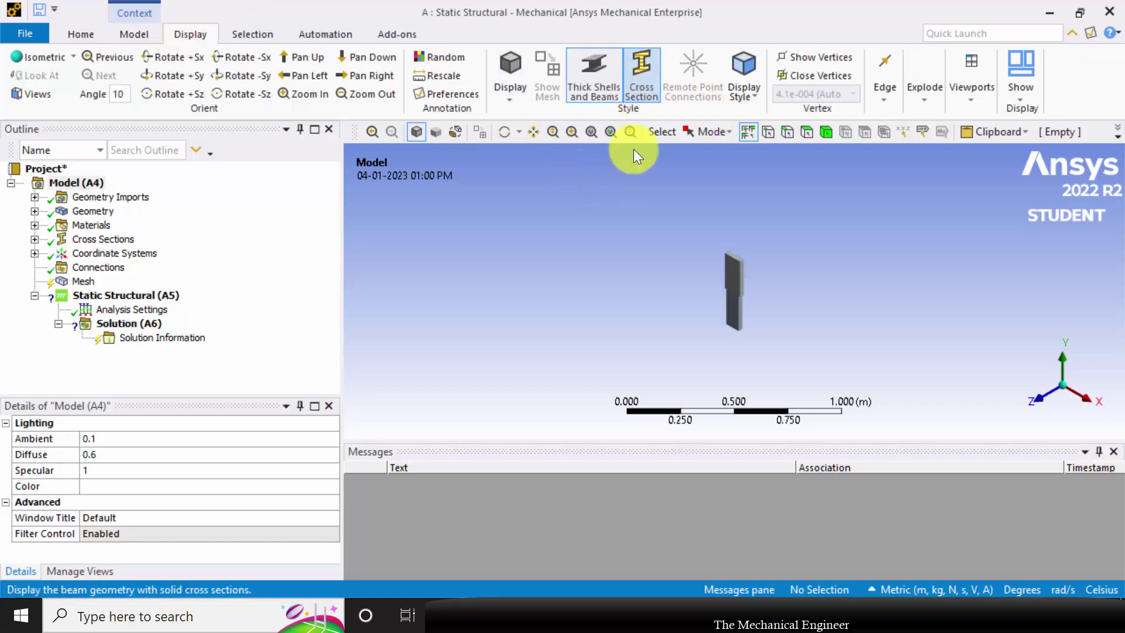
pyautogui.click(137, 32)
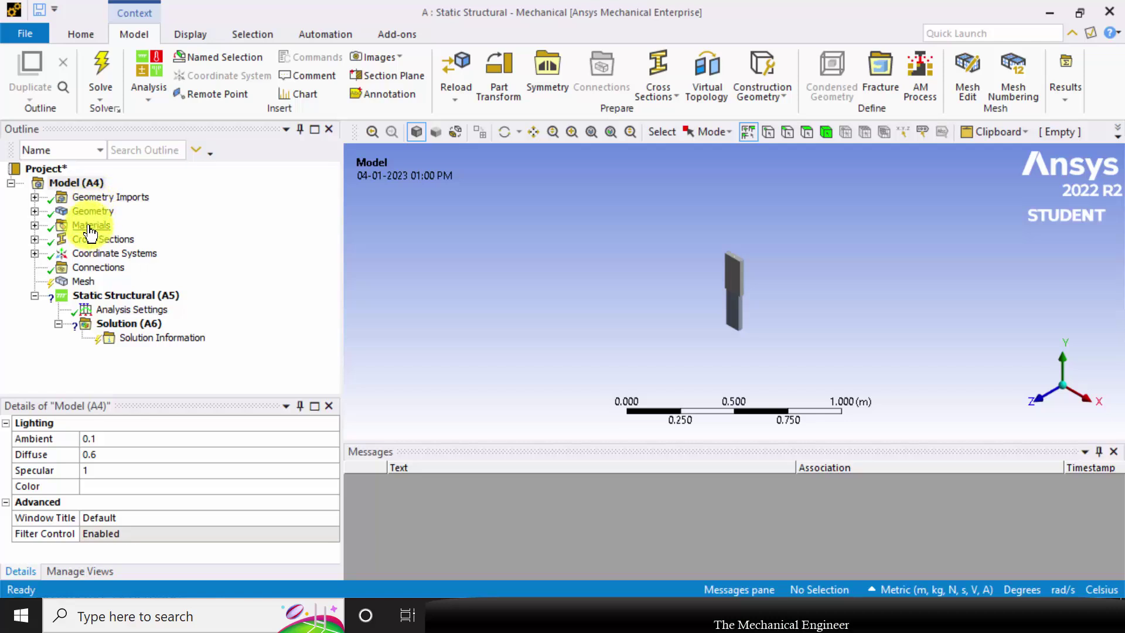
# Generate the mesh for the two stacked beam line bodies, then select Model (A4)
pyautogui.click(81, 285)
pyautogui.rightClick(81, 284)
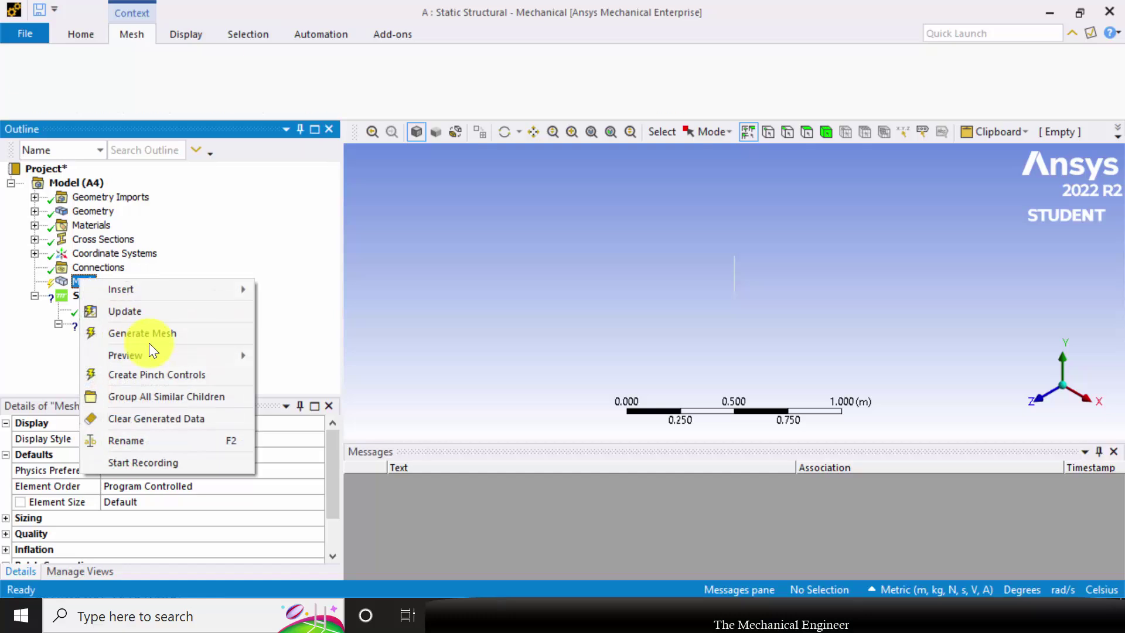
pyautogui.click(145, 334)
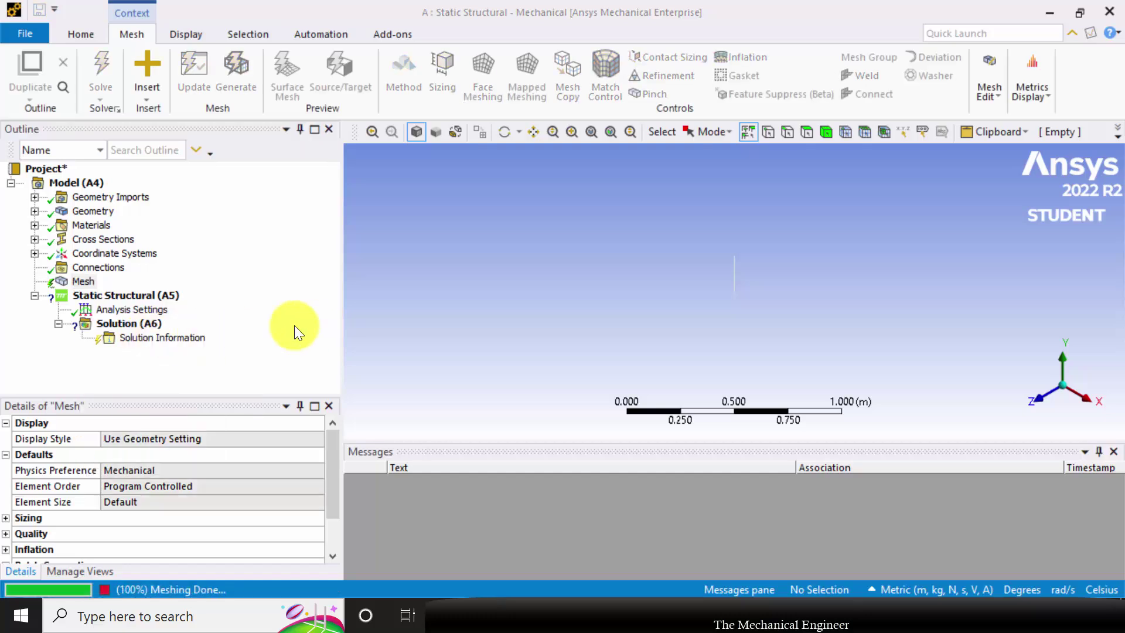
pyautogui.scroll(4, 736, 307)
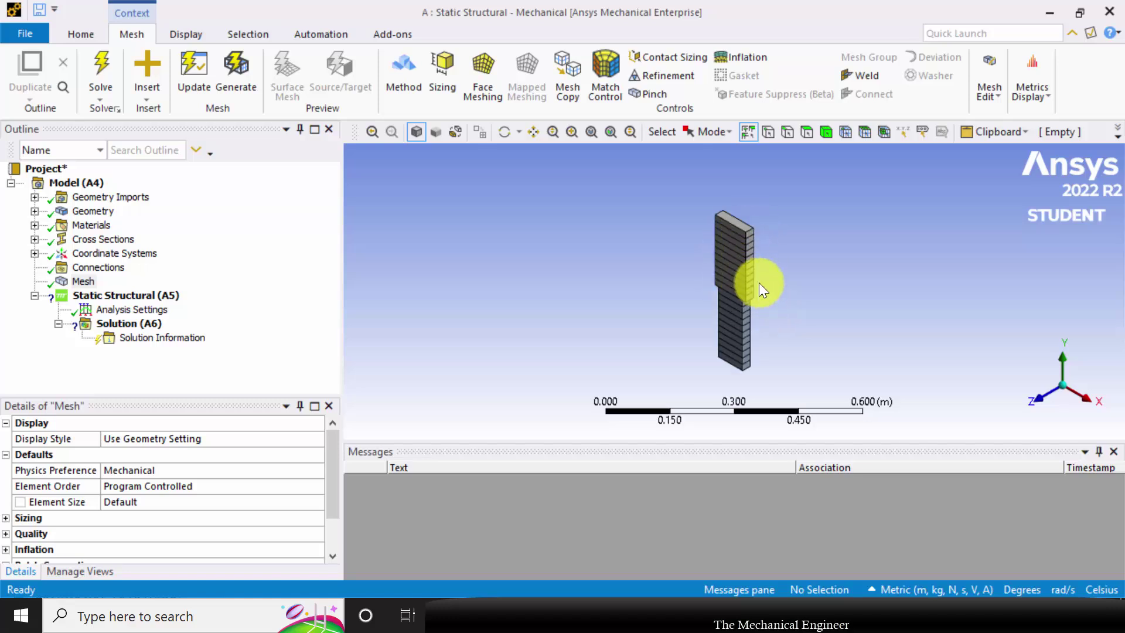
pyautogui.click(77, 182)
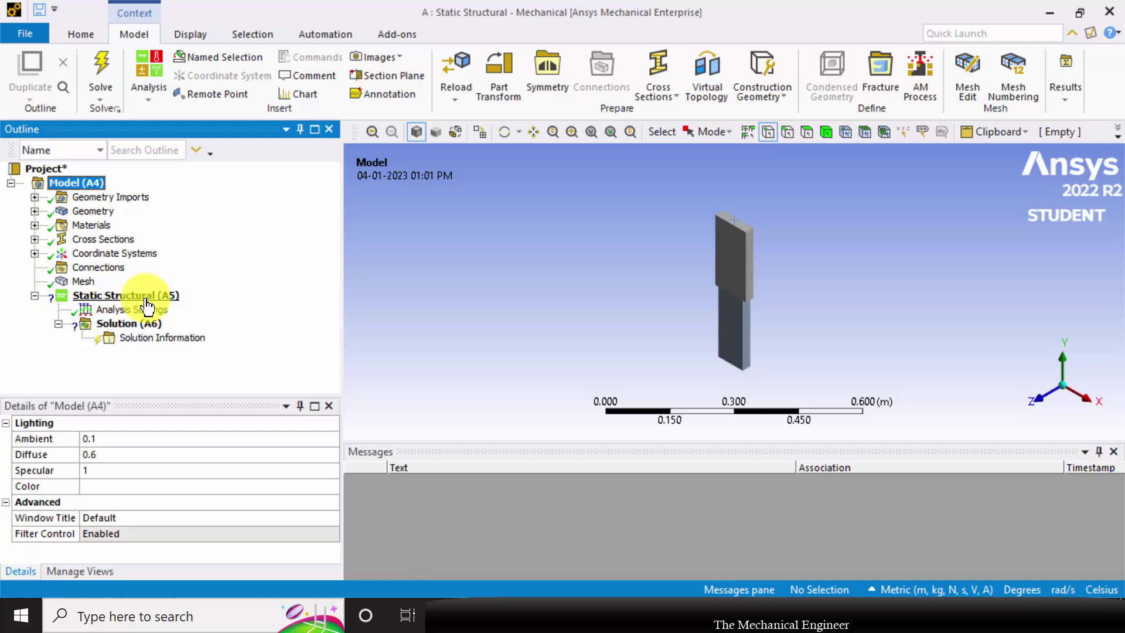
# Add a Fixed Support at the beam's top vertex and insert a new Force load
pyautogui.click(145, 299)
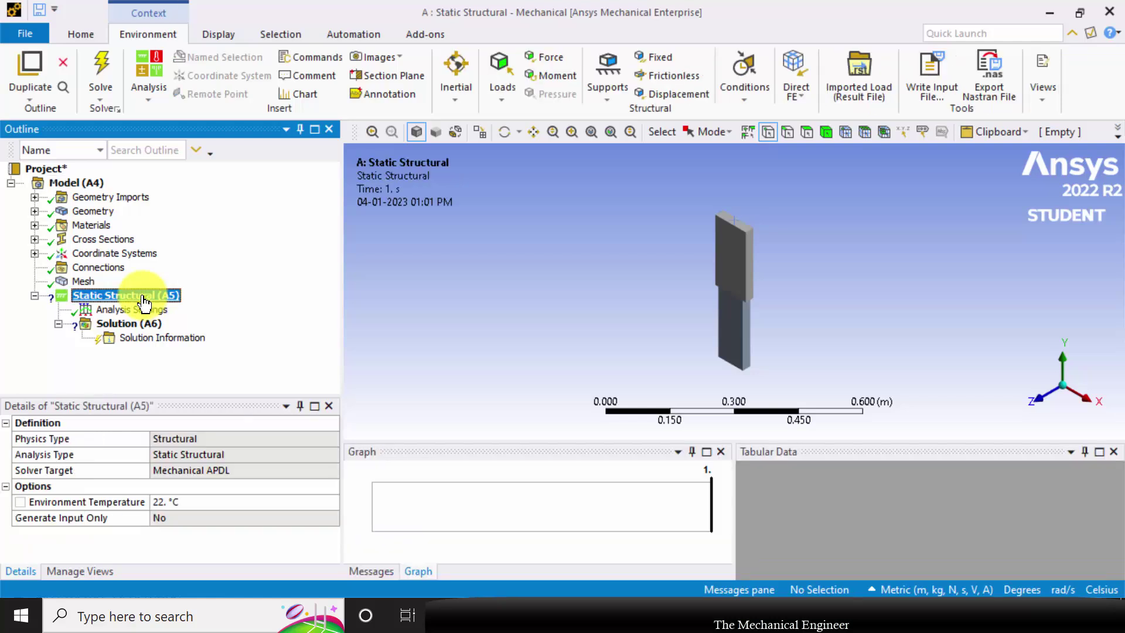
pyautogui.click(651, 56)
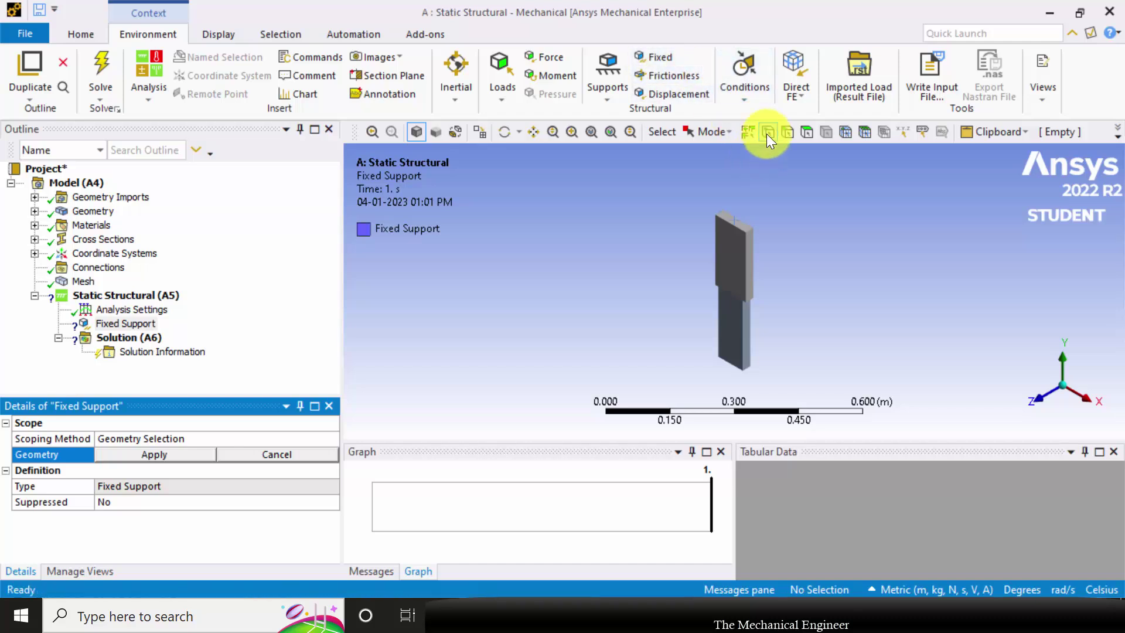
pyautogui.click(735, 221)
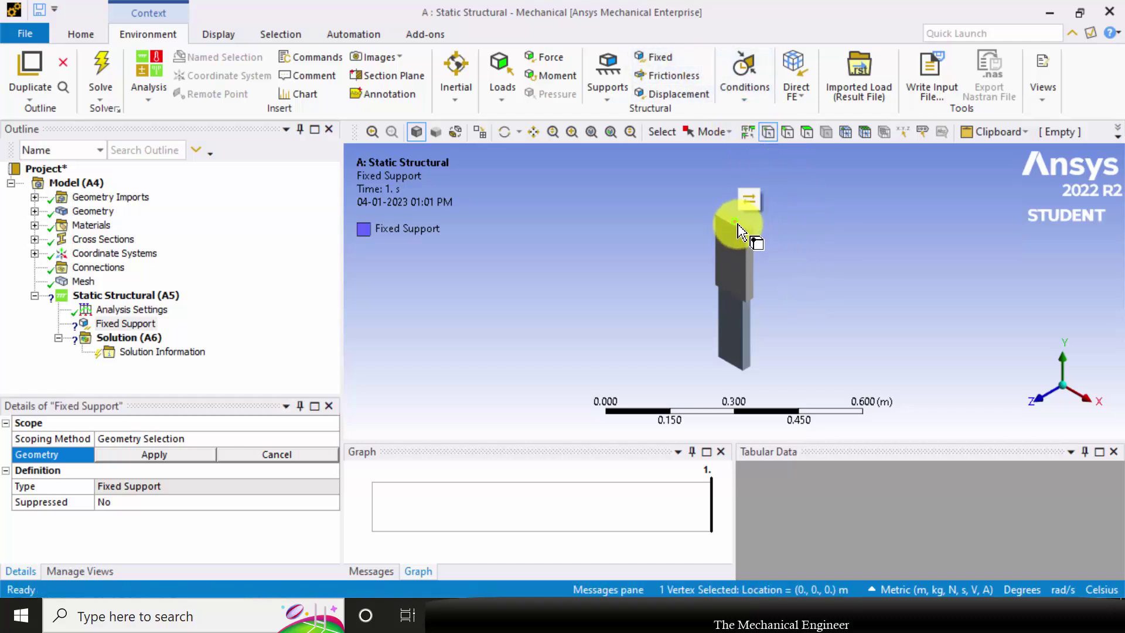
pyautogui.click(191, 454)
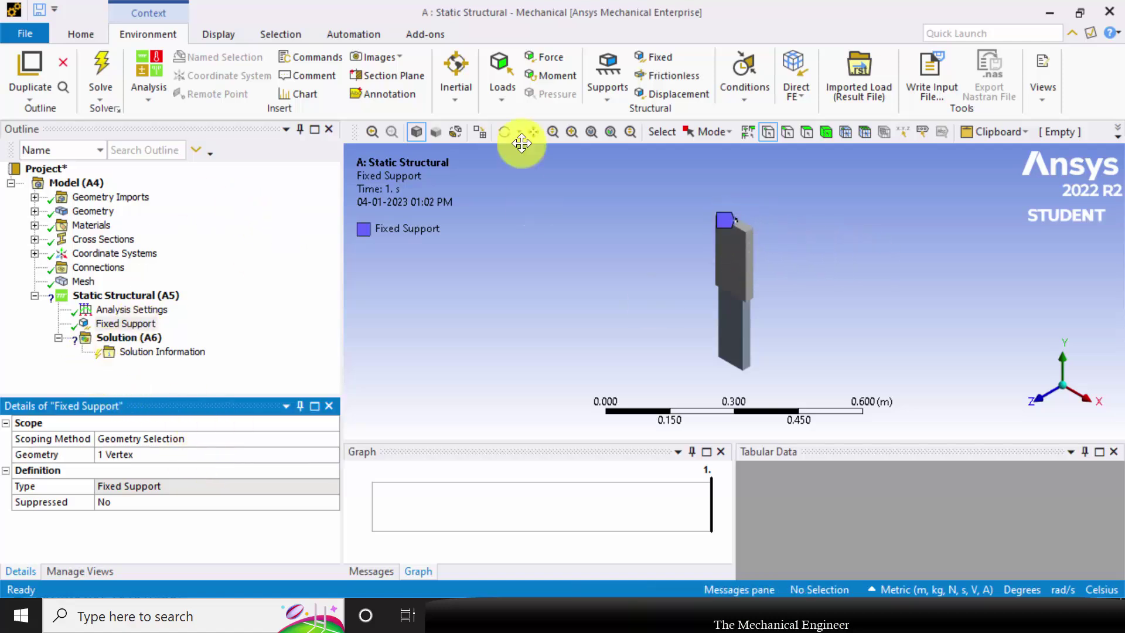
pyautogui.click(540, 56)
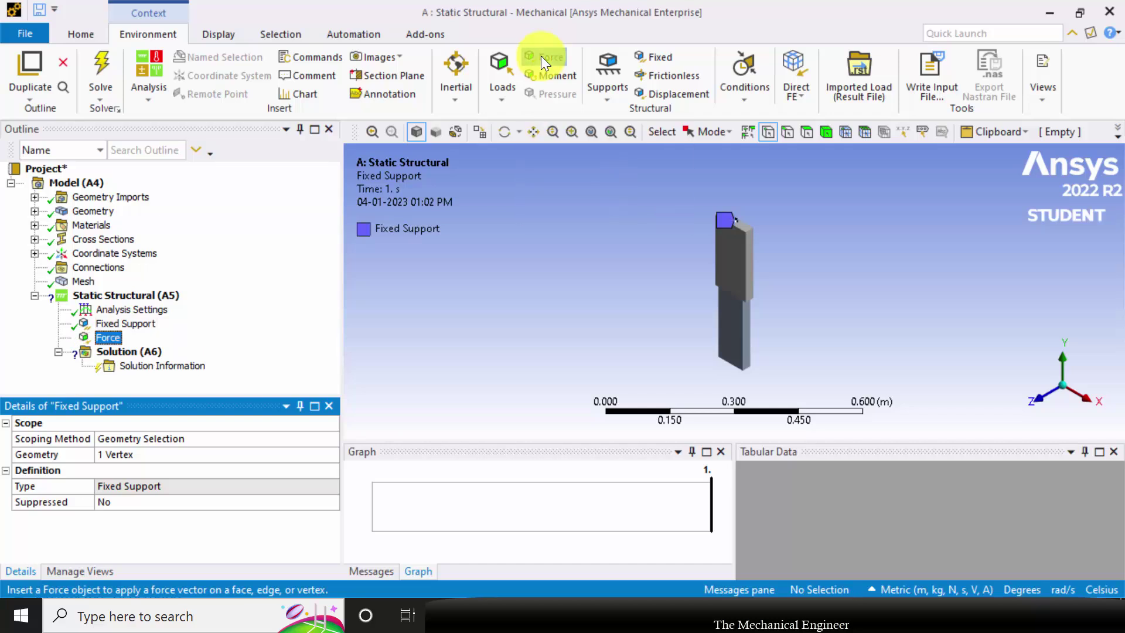
# Apply the force to the step vertex, defined by Components with a Y component of -420 N
pyautogui.click(733, 291)
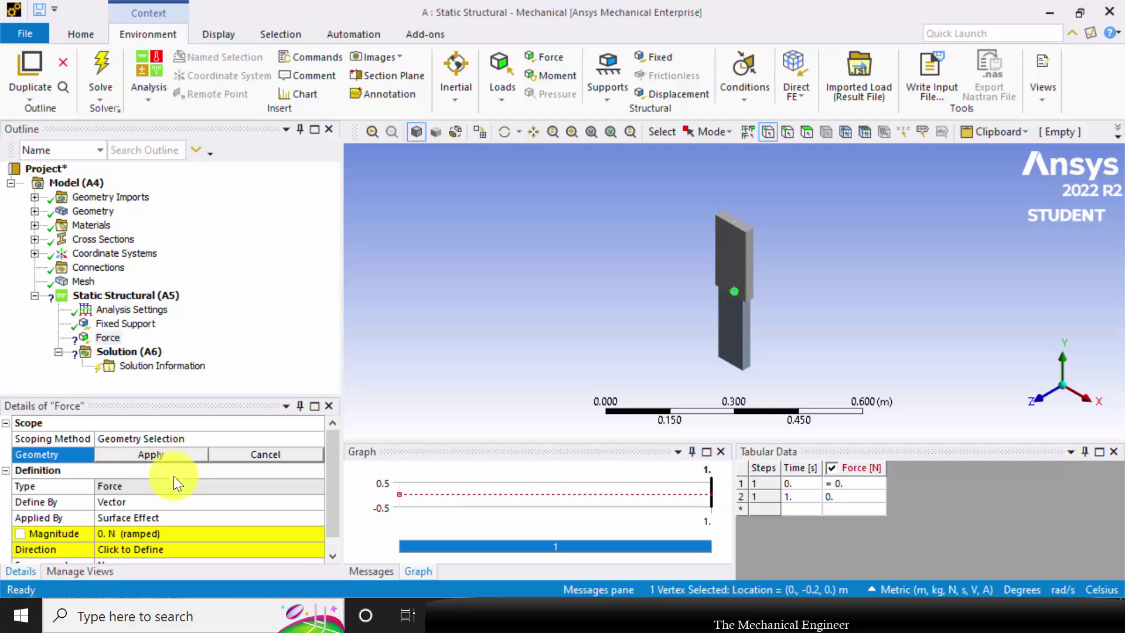
pyautogui.click(167, 455)
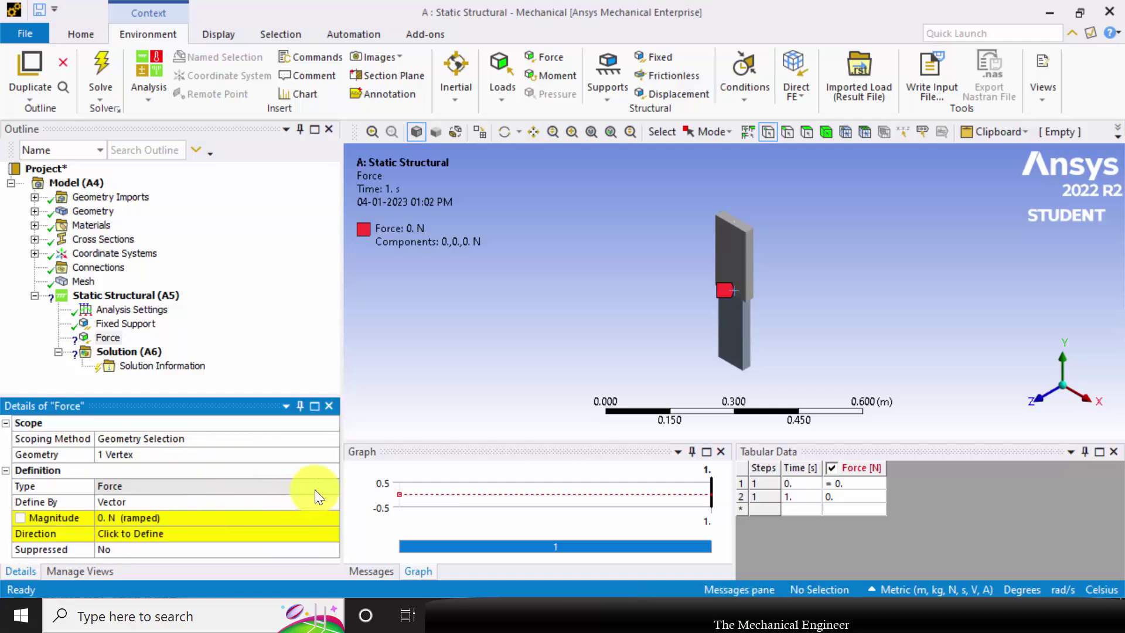
pyautogui.click(336, 505)
pyautogui.click(332, 503)
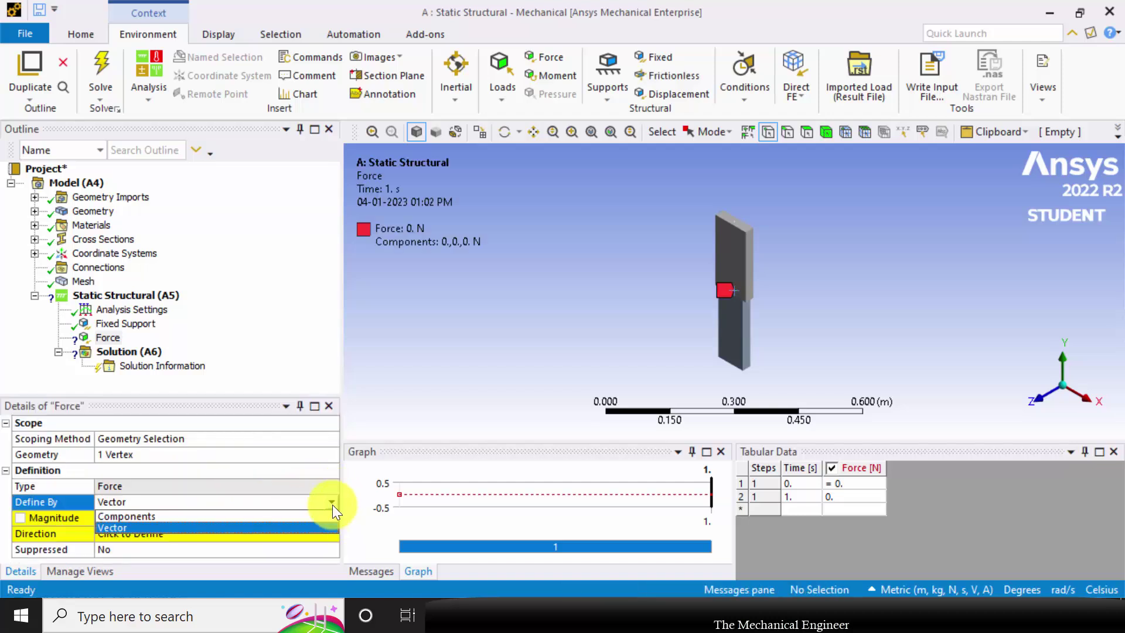
pyautogui.click(290, 519)
pyautogui.scroll(-1, 192, 525)
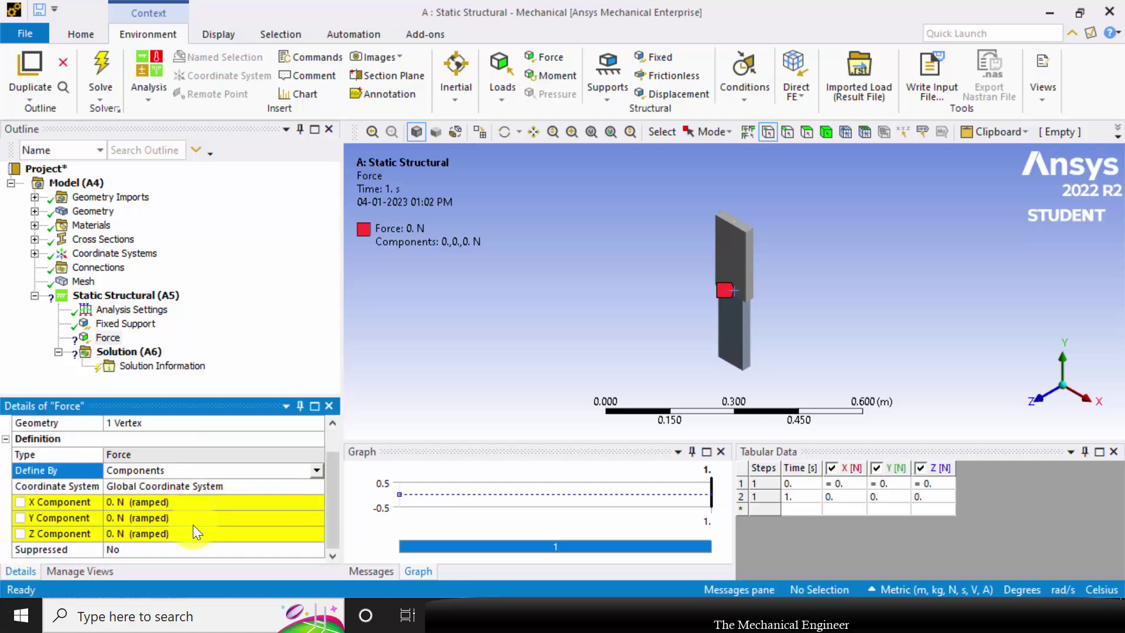
pyautogui.click(169, 519)
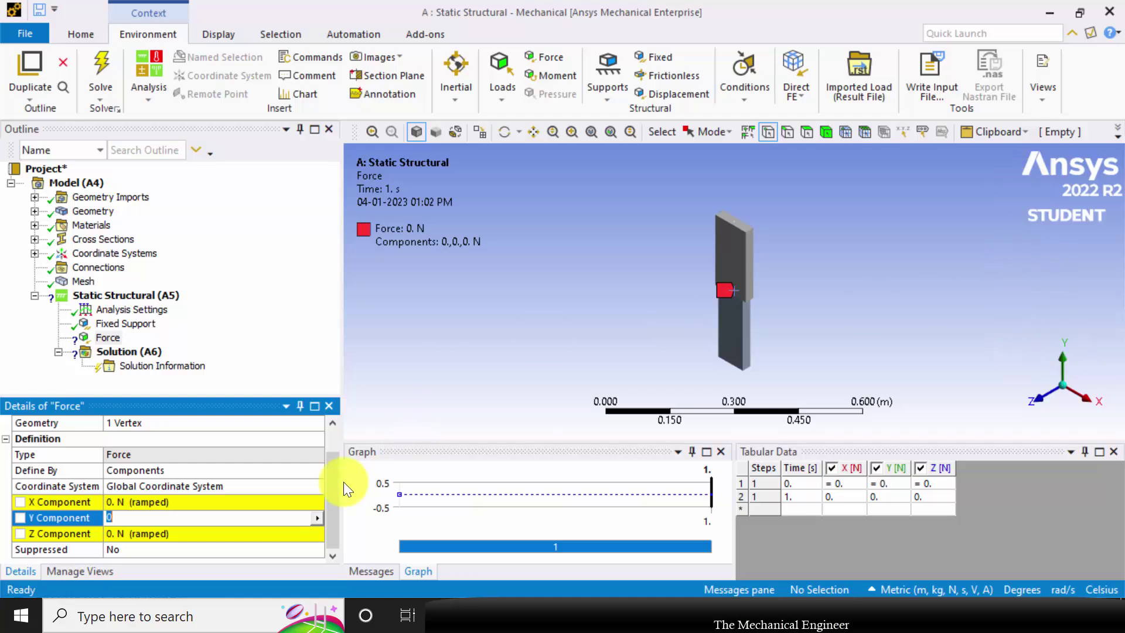
pyautogui.write('-420')
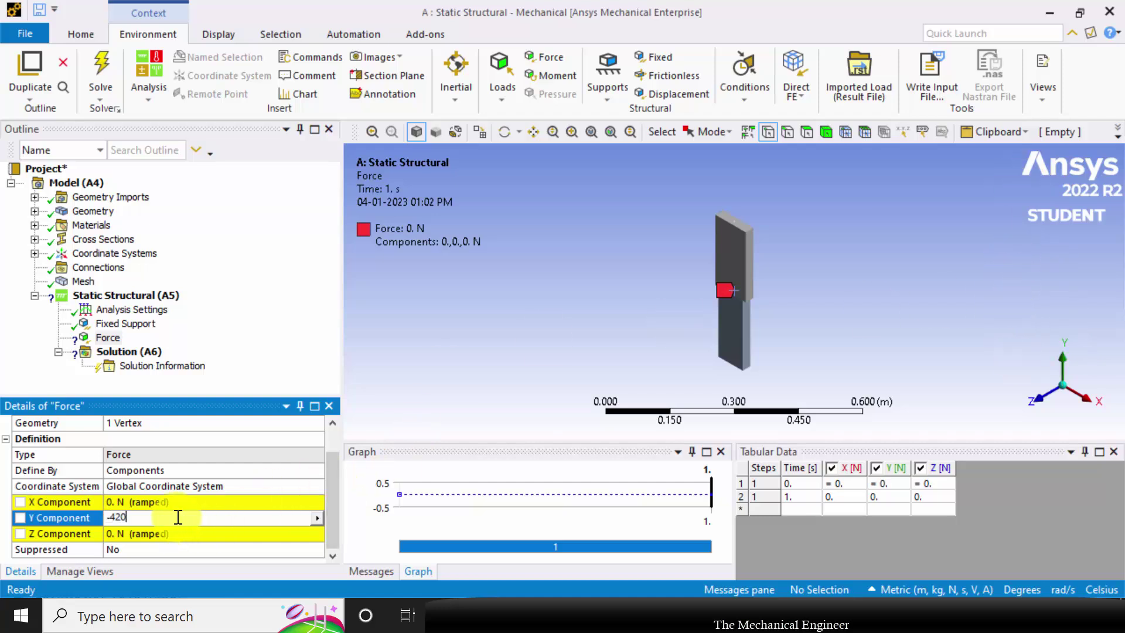
pyautogui.press('Return')
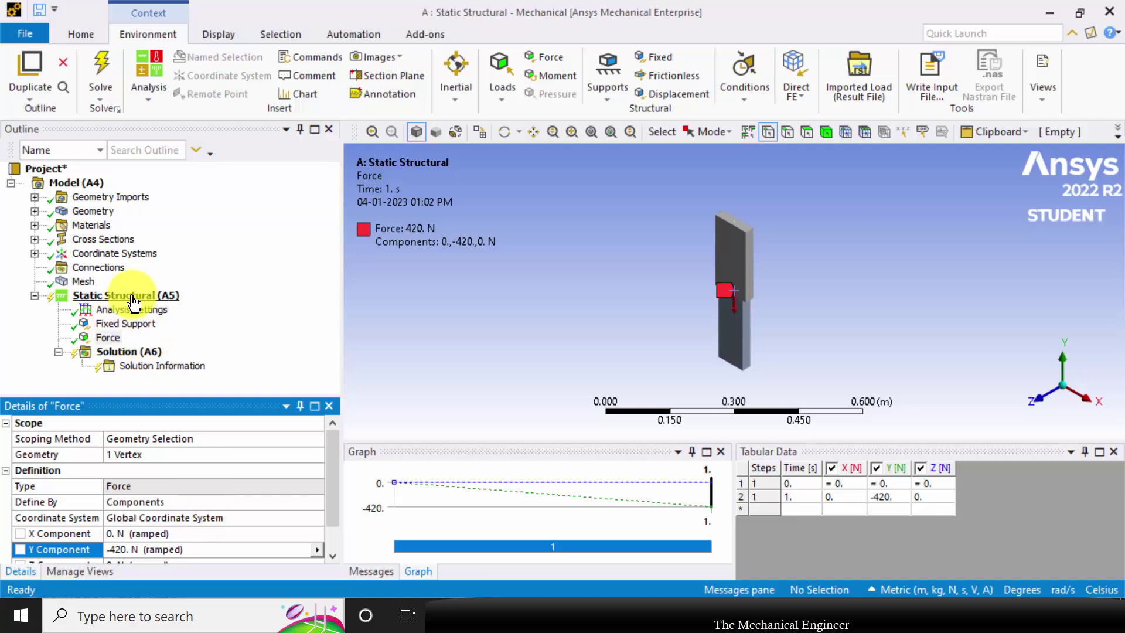
# Insert Standard Earth Gravity (-9.8066 m/s²) in the -Y Direction, then solve the analysis
pyautogui.click(456, 94)
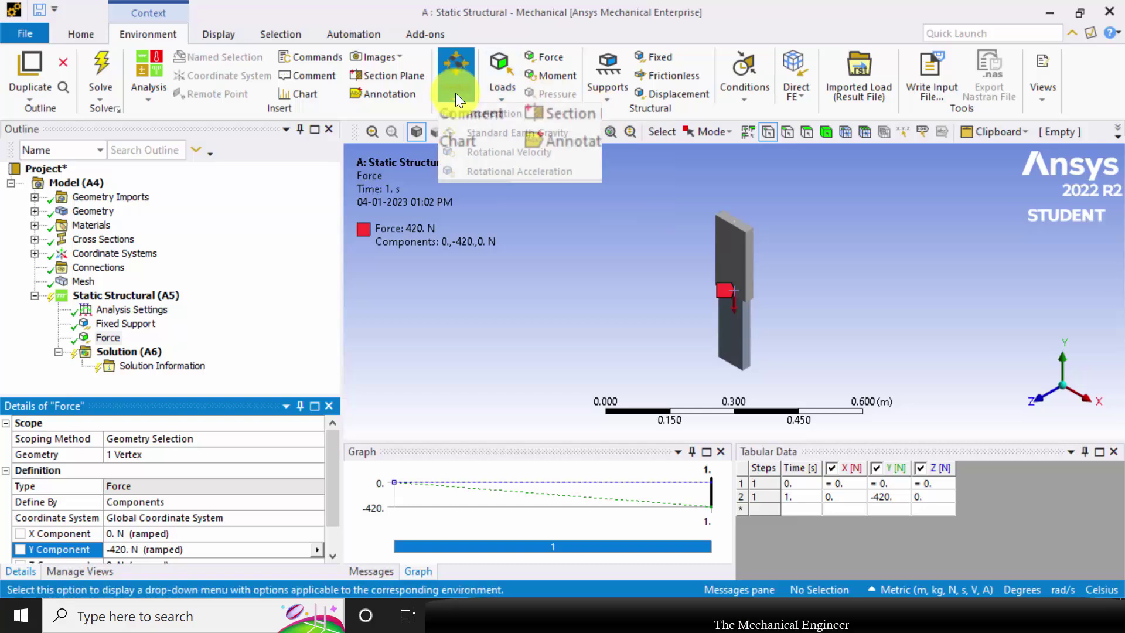
pyautogui.click(484, 135)
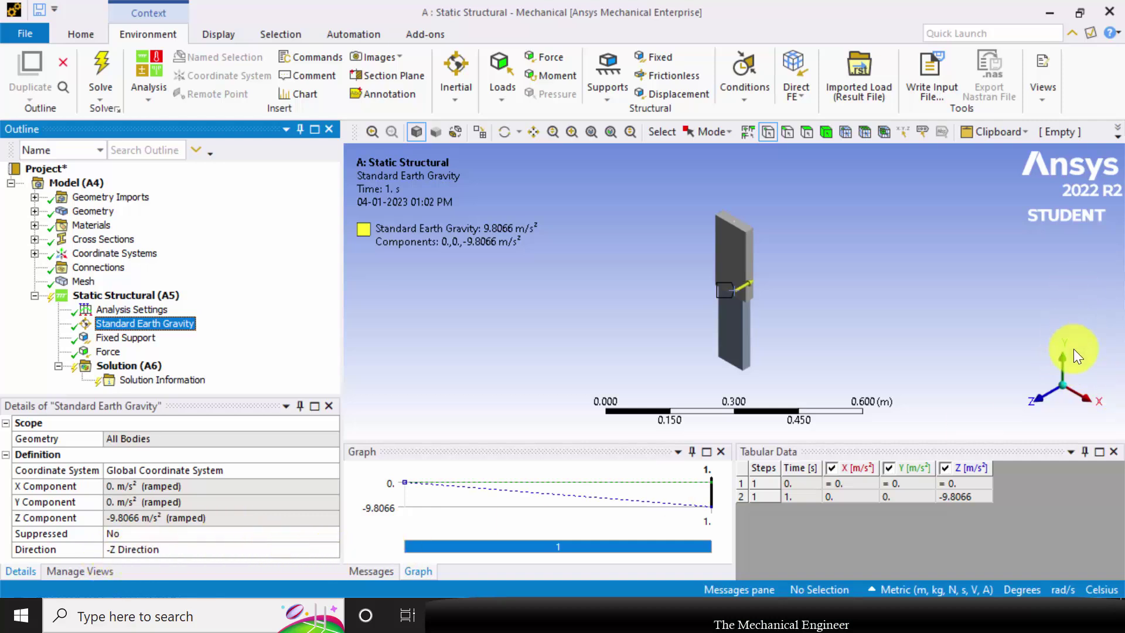
pyautogui.click(326, 550)
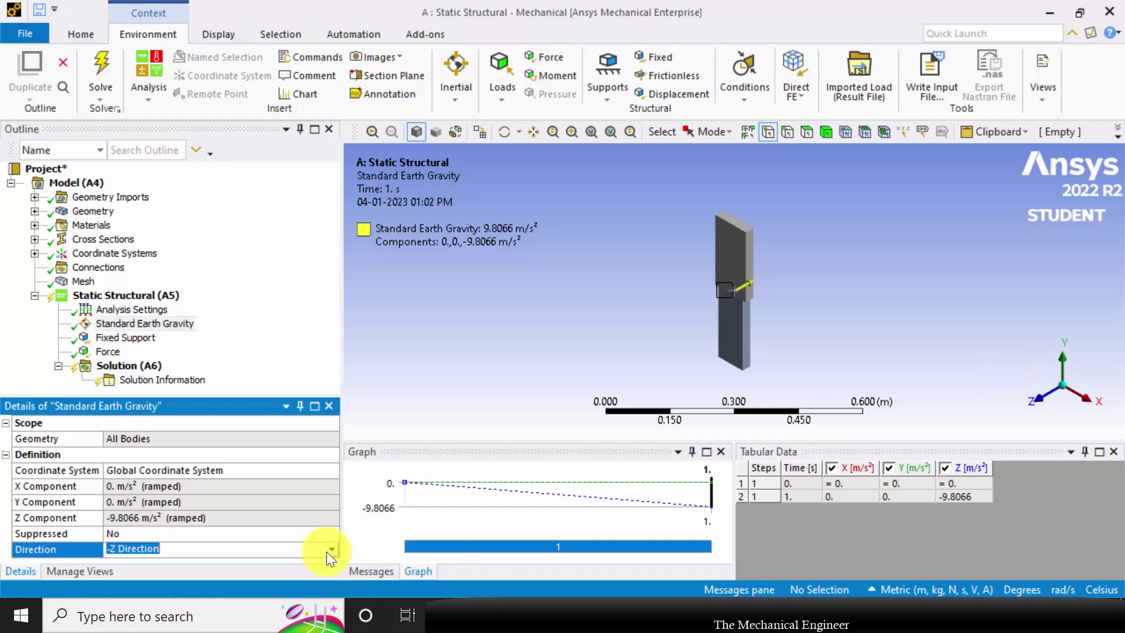
pyautogui.click(328, 551)
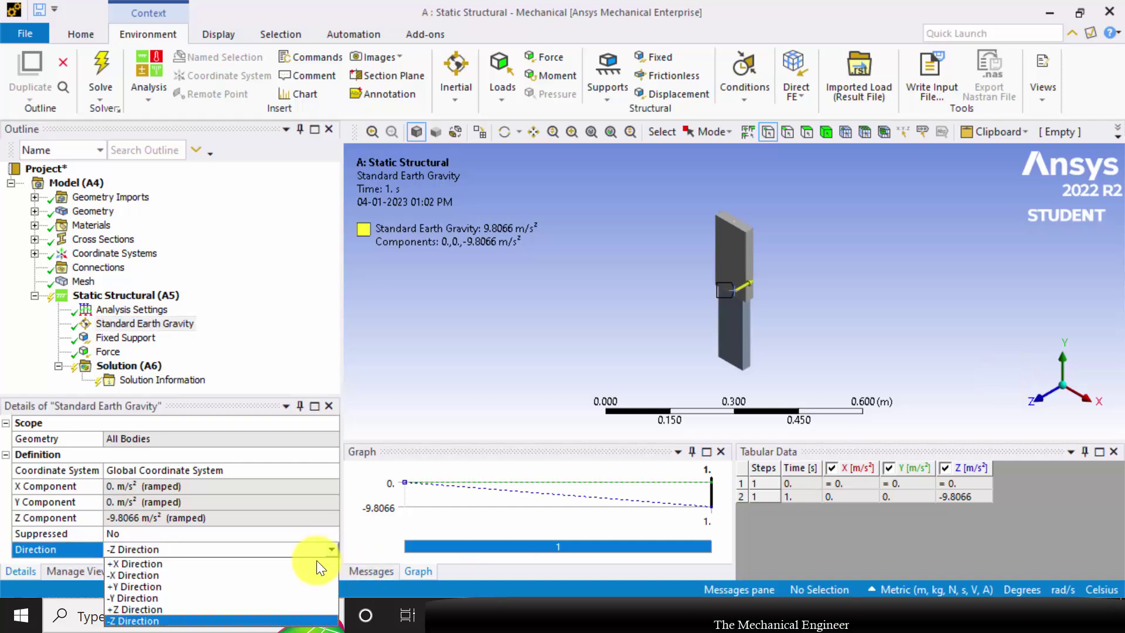
pyautogui.click(270, 597)
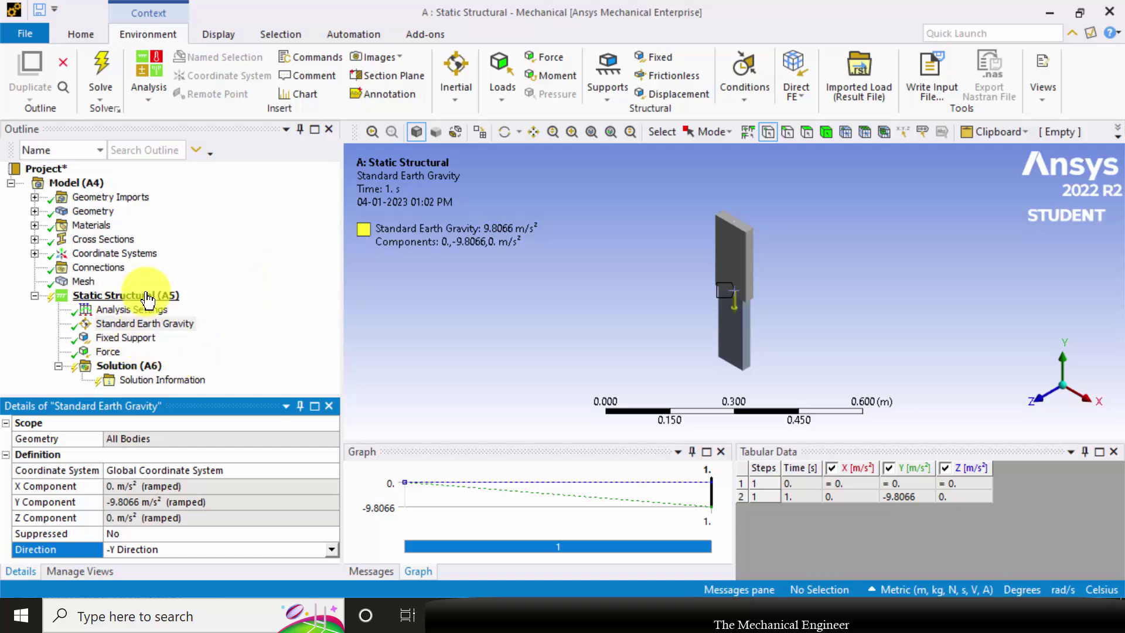
pyautogui.click(100, 64)
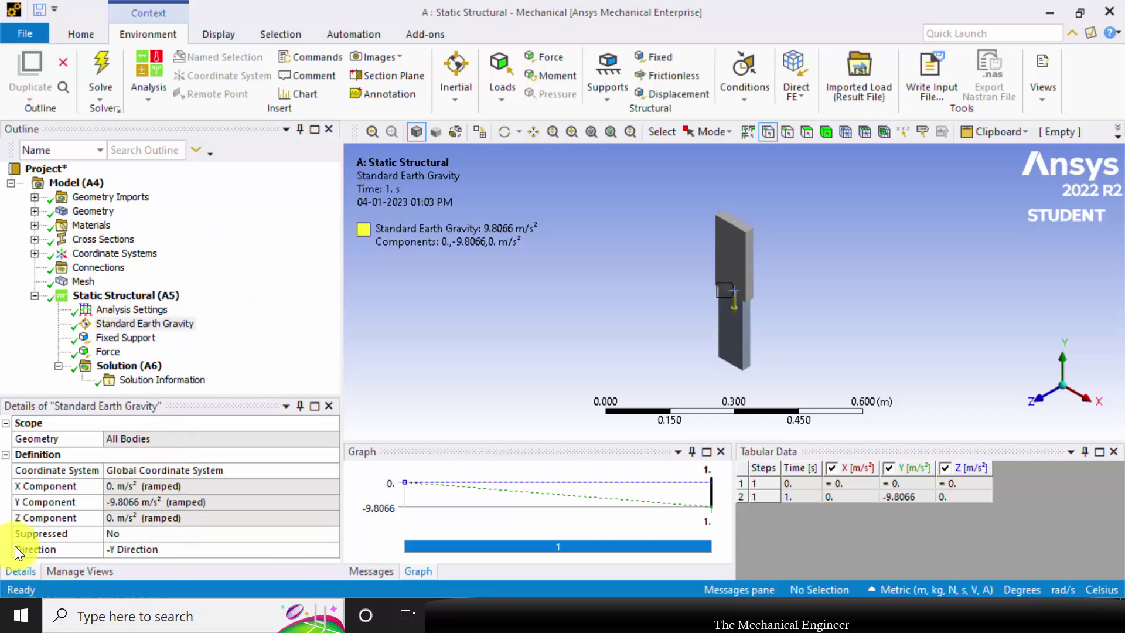
# Add a Directional Deformation result to the Solution with Orientation set to Y Axis
pyautogui.click(143, 367)
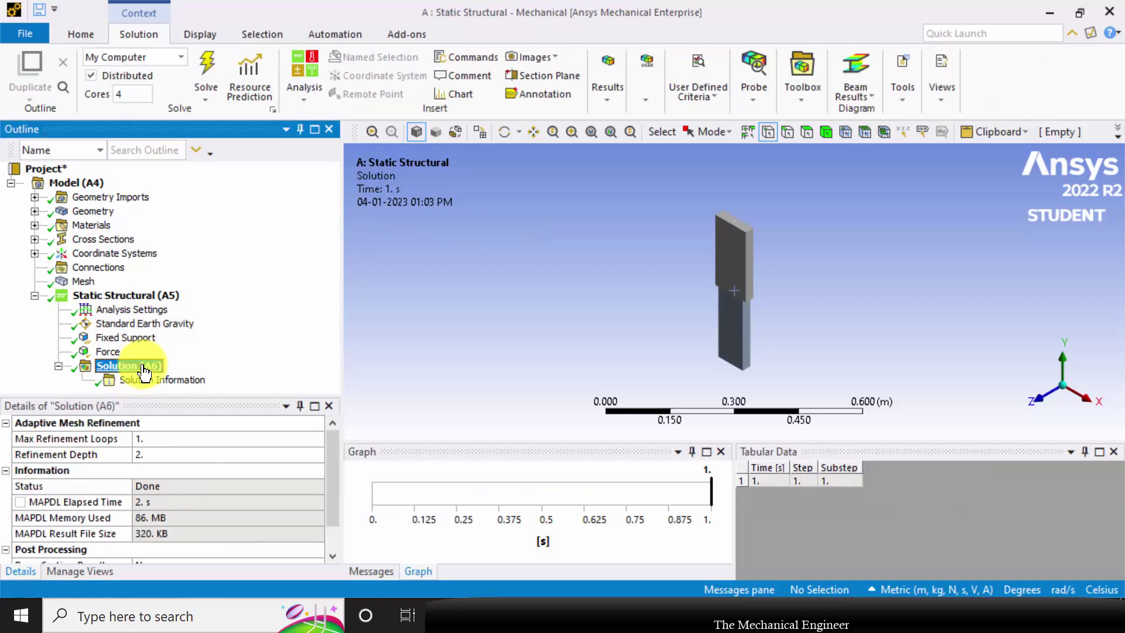
pyautogui.rightClick(143, 368)
pyautogui.moveTo(252, 380)
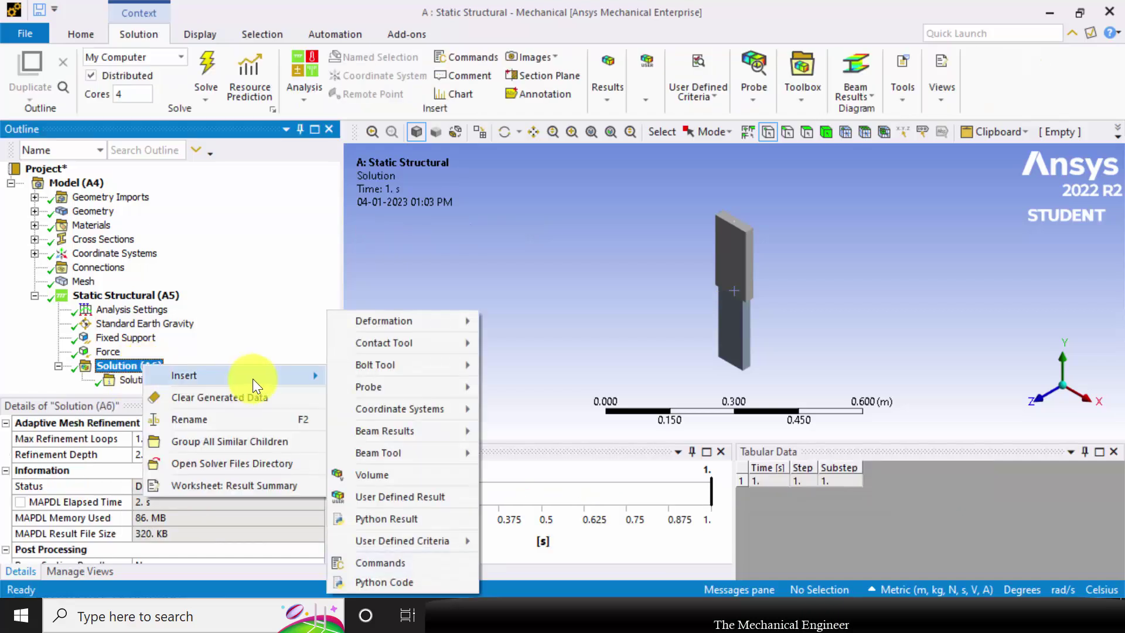
pyautogui.moveTo(472, 318)
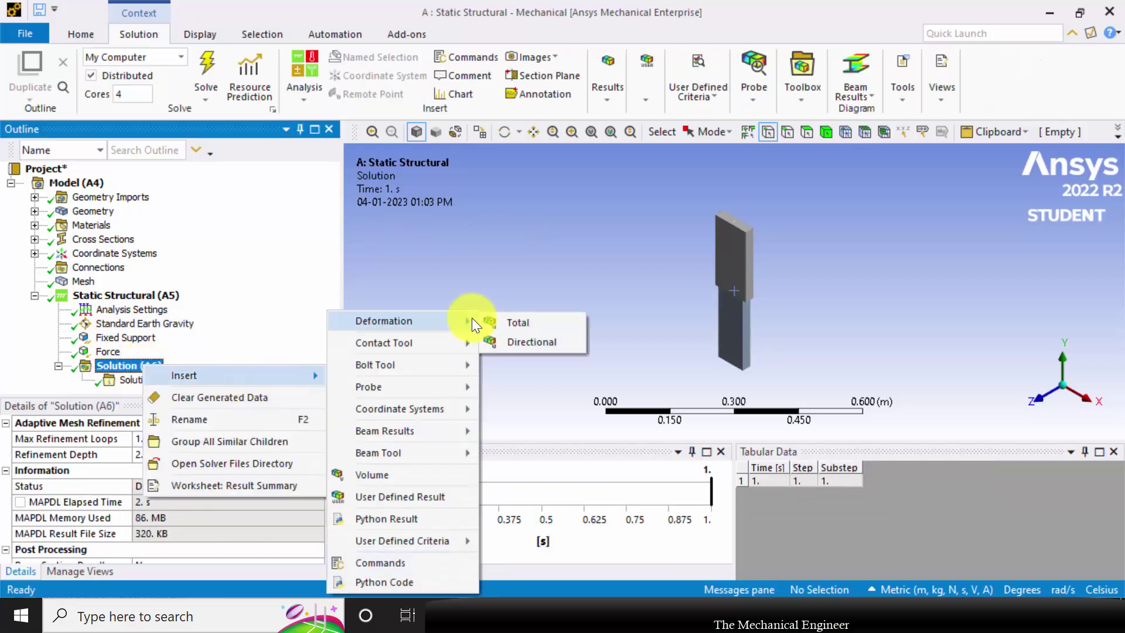
pyautogui.click(533, 341)
pyautogui.scroll(-1, 255, 478)
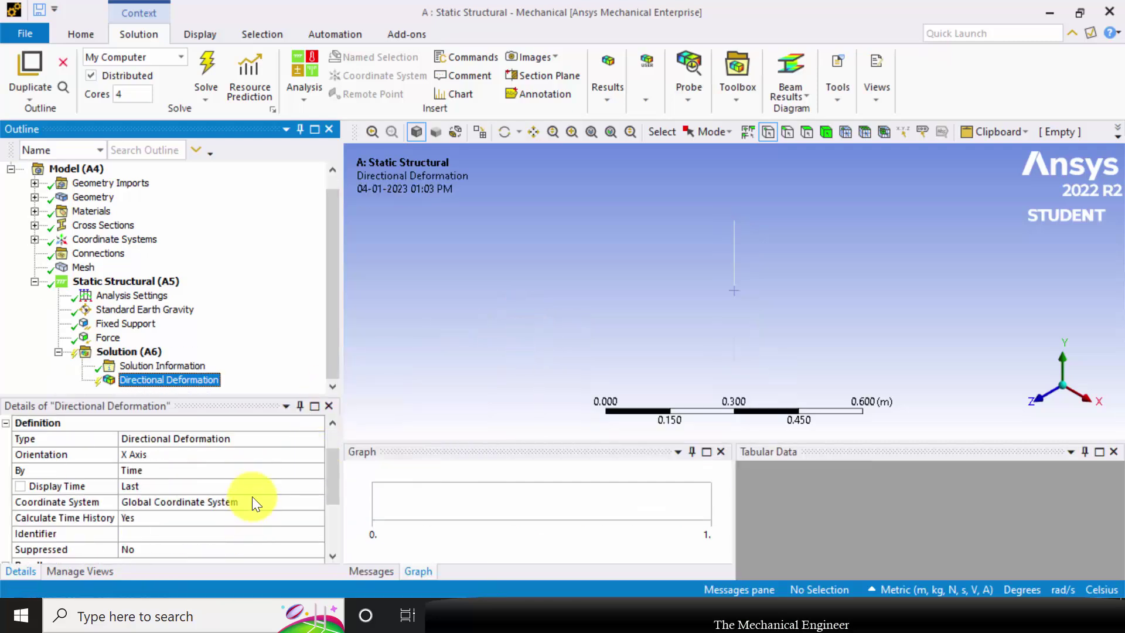
pyautogui.click(315, 459)
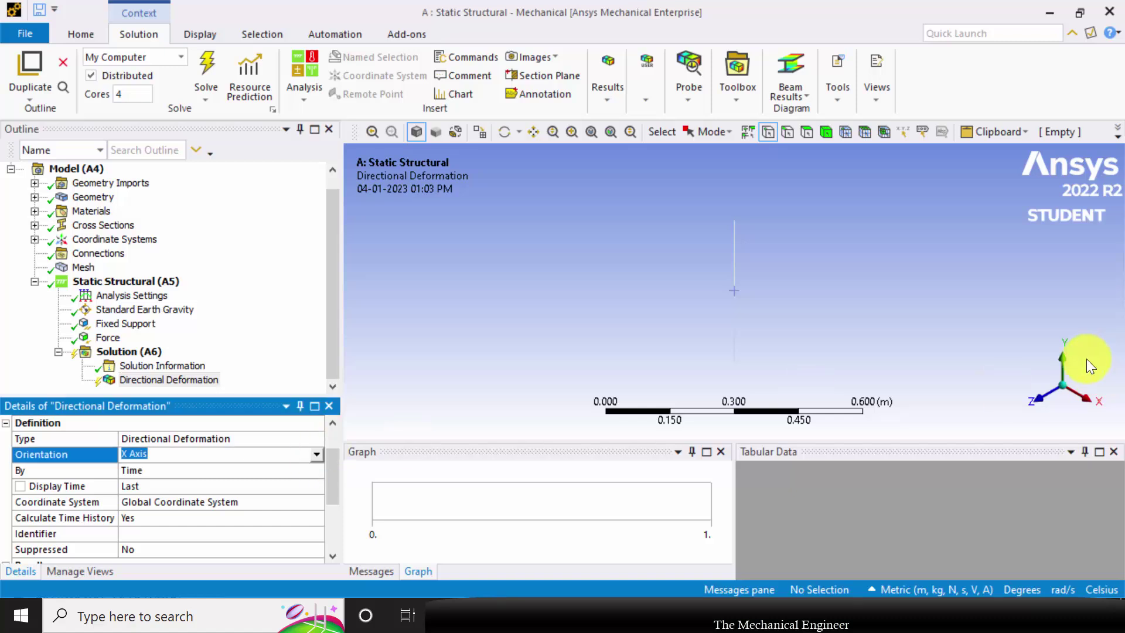
pyautogui.click(316, 454)
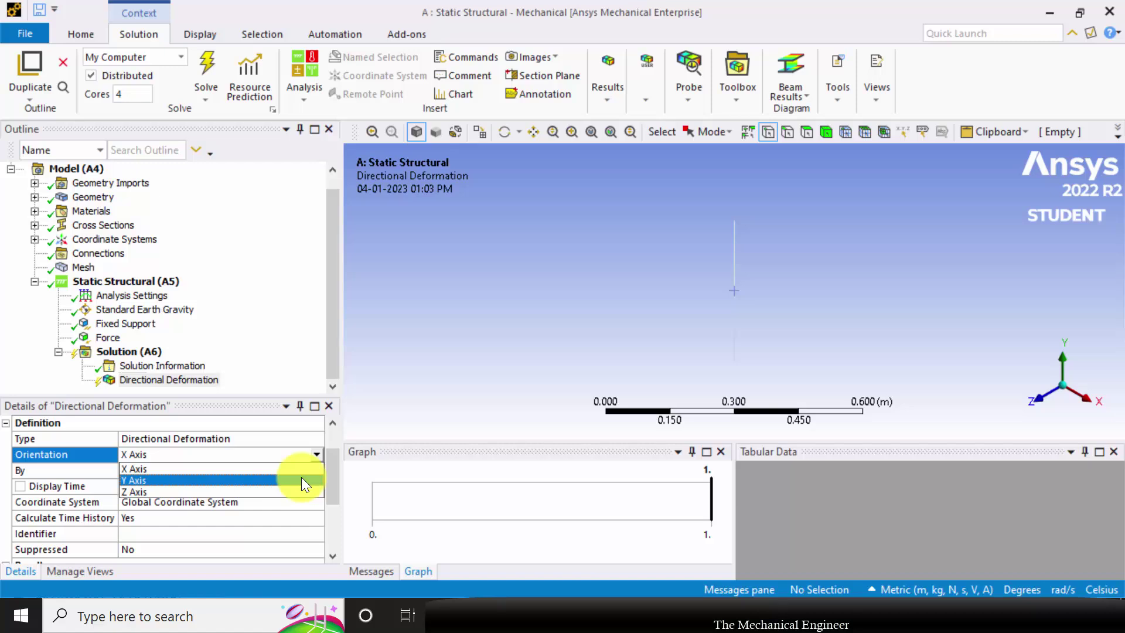
pyautogui.click(301, 480)
# Add a Beam Tool result to the Solution and evaluate all results
pyautogui.rightClick(159, 354)
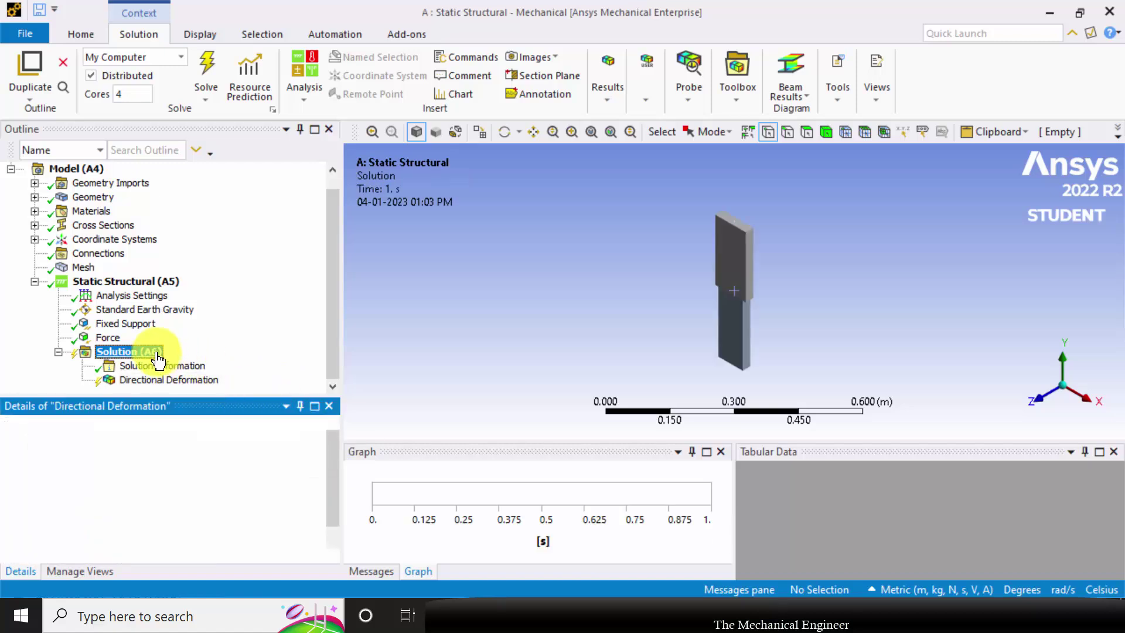
pyautogui.moveTo(315, 362)
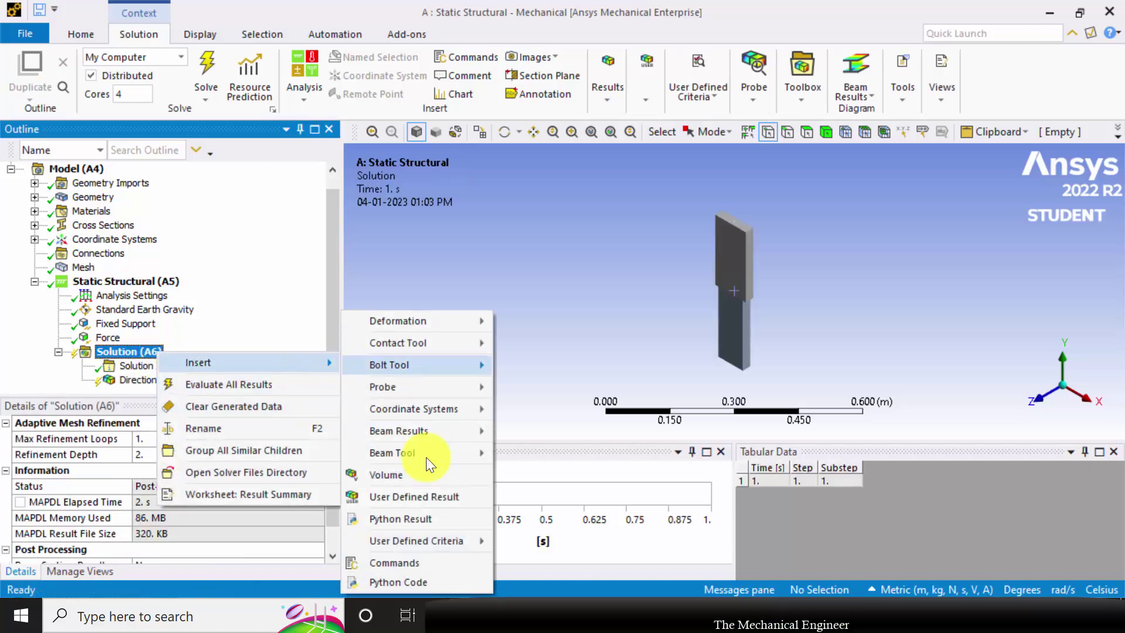
pyautogui.moveTo(441, 453)
pyautogui.click(536, 461)
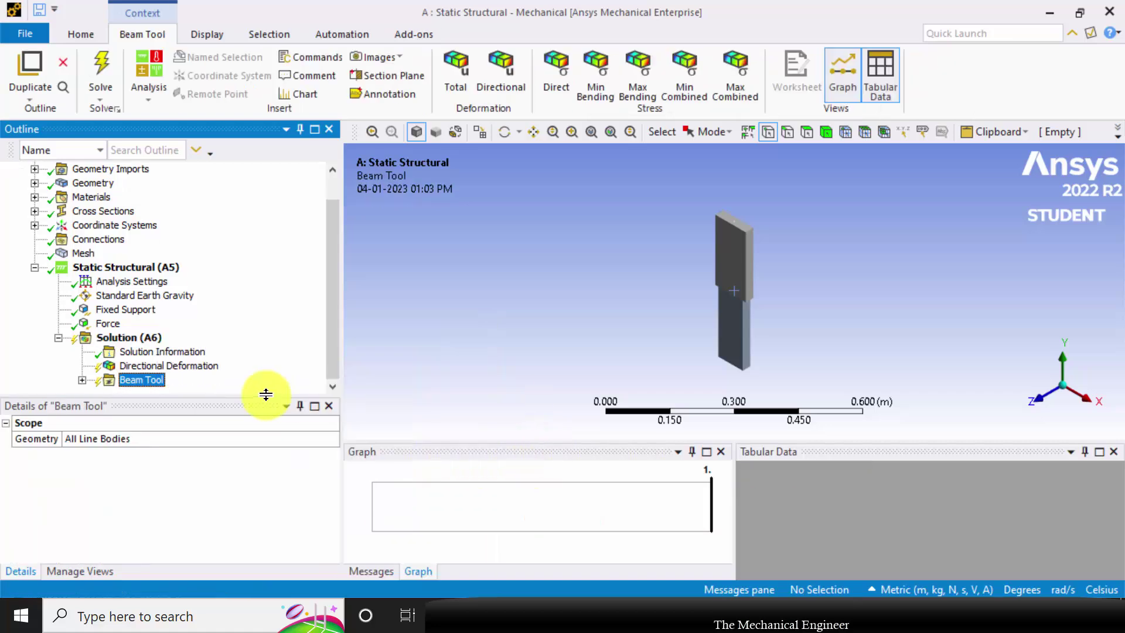
pyautogui.rightClick(135, 339)
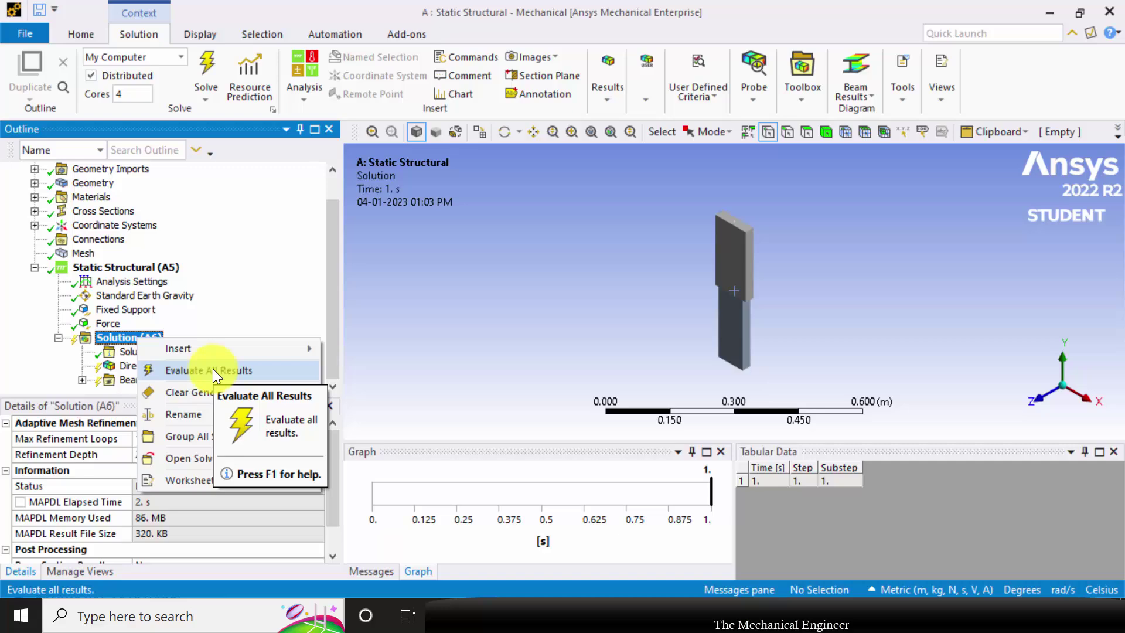
pyautogui.click(213, 368)
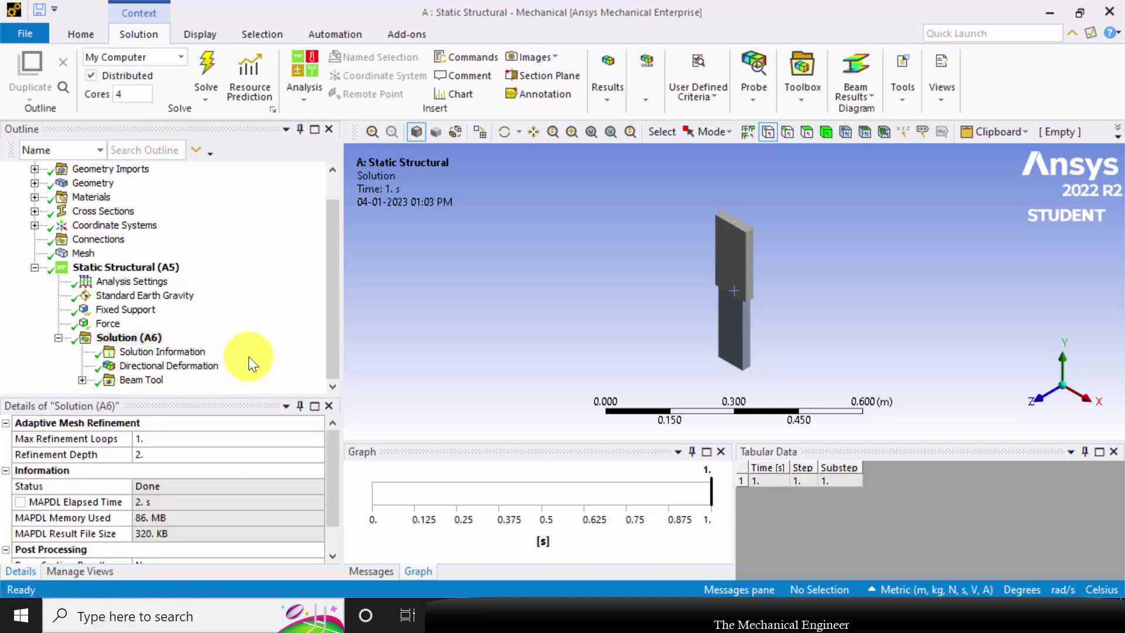
# Probe the Y-deformation contour (down to -1.9571e-7 m), then display the Beam Tool's Maximum Combined Stress
pyautogui.click(214, 367)
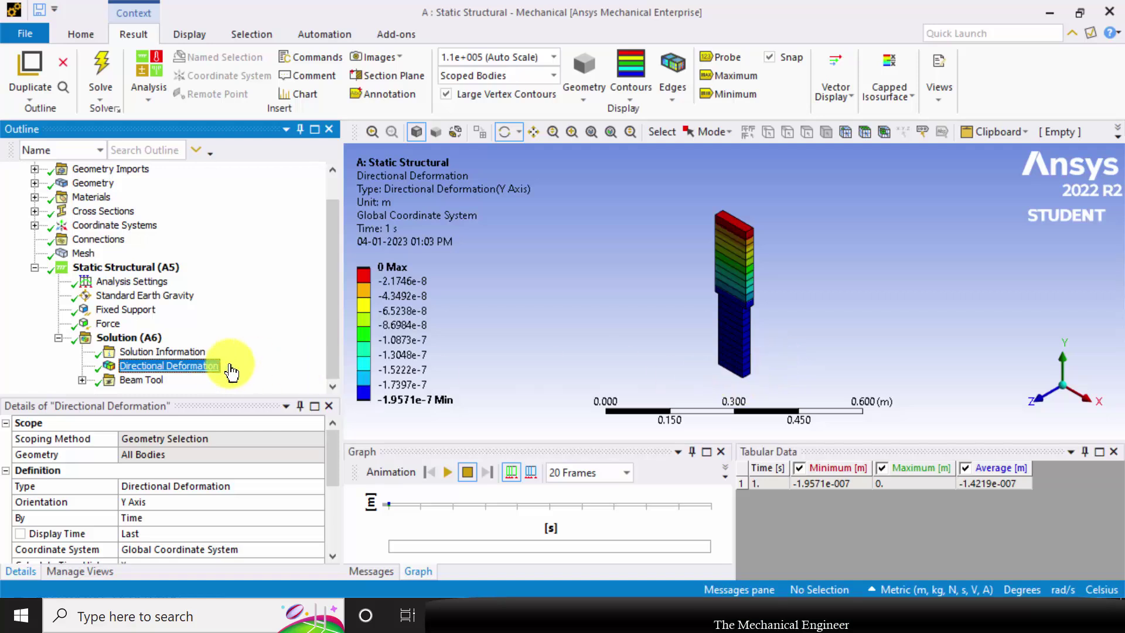
pyautogui.click(723, 58)
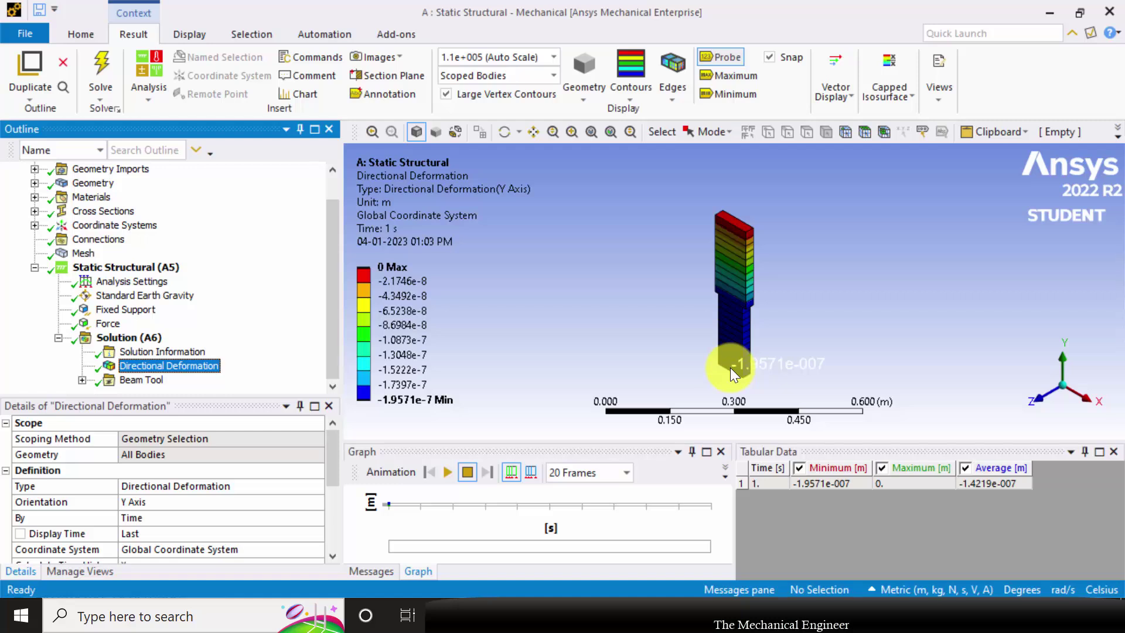
pyautogui.click(82, 380)
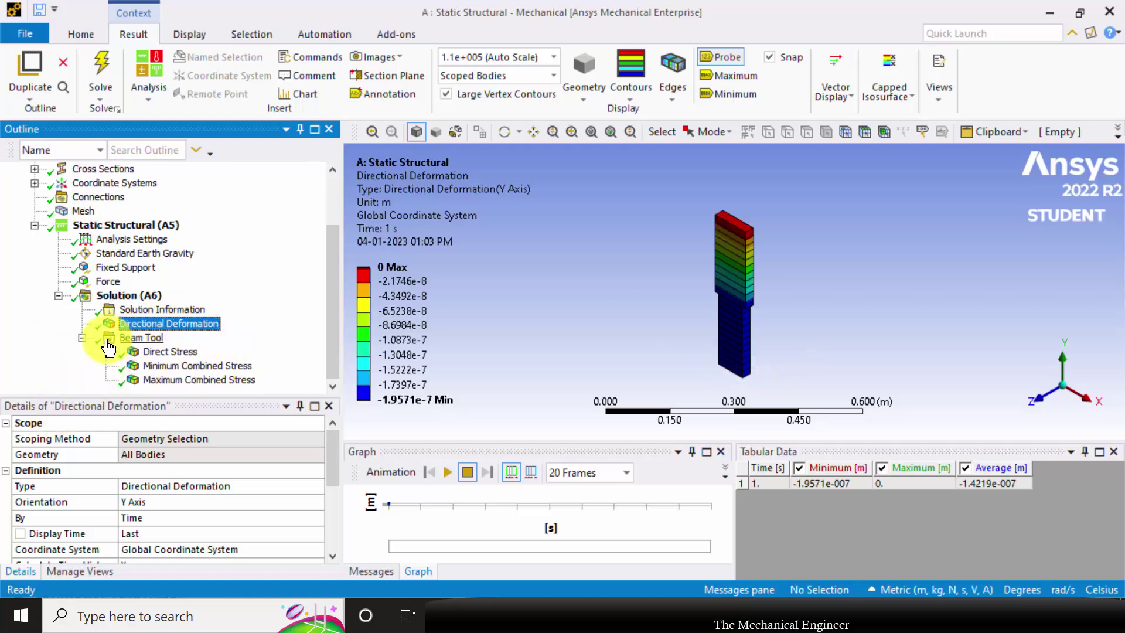
pyautogui.click(194, 381)
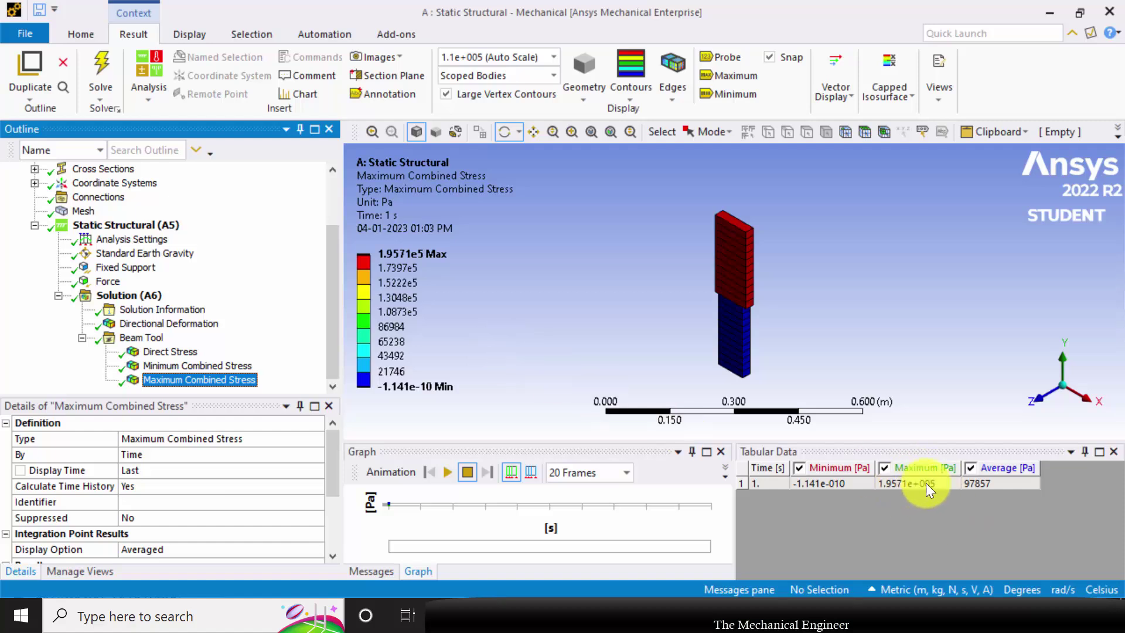
# Save the stress view as a PNG named 'max comb stress', then animate Directional Deformation
pyautogui.click(391, 58)
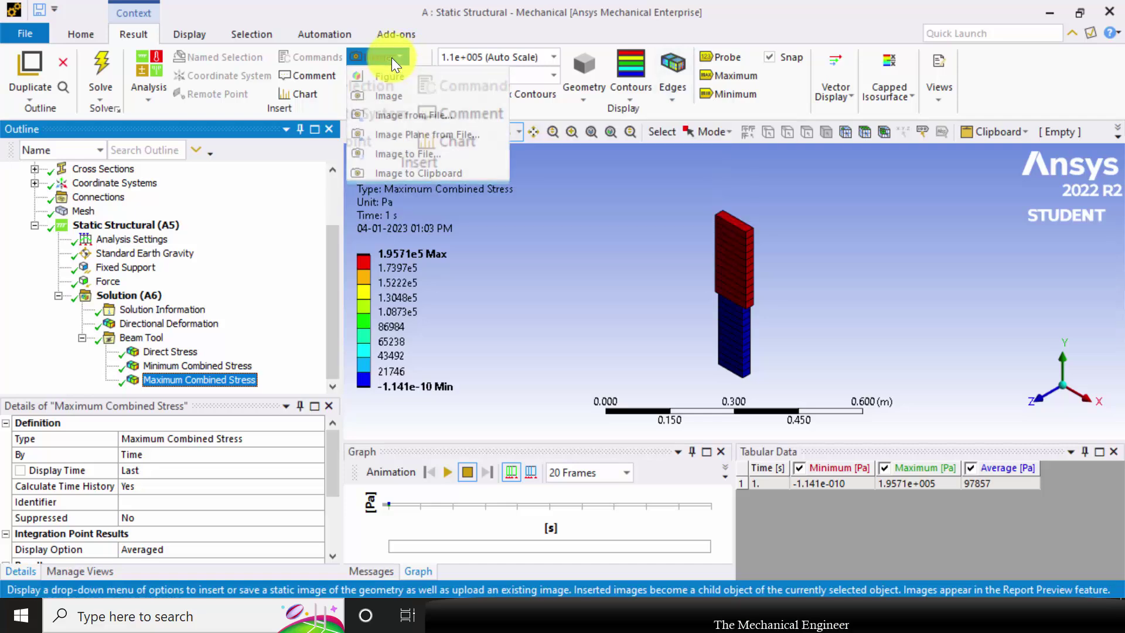
pyautogui.click(410, 153)
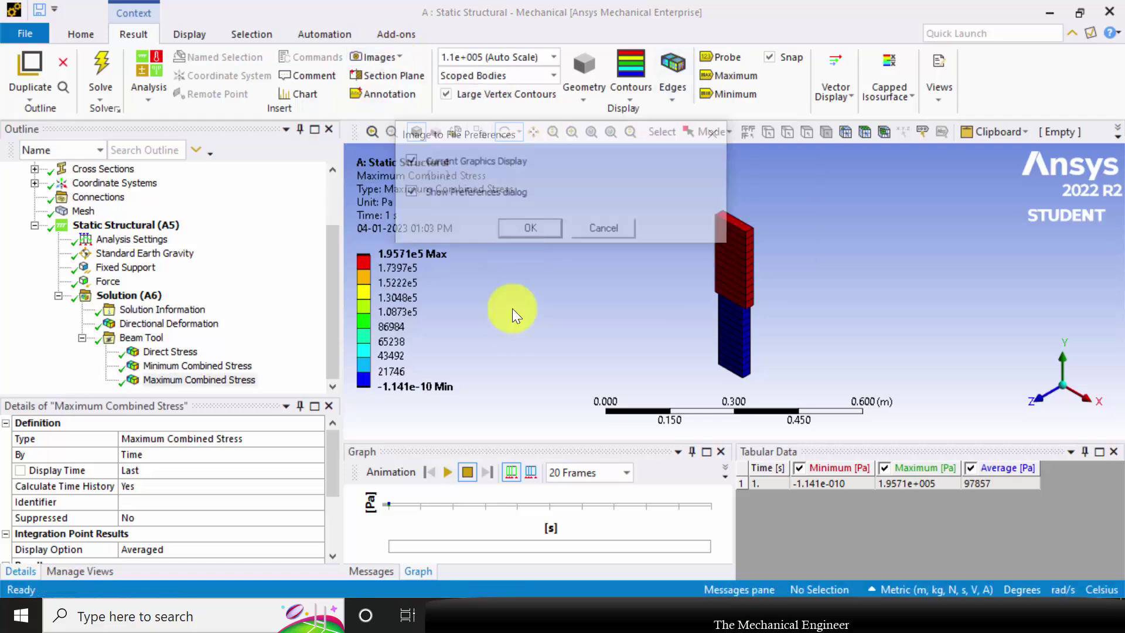
pyautogui.click(535, 226)
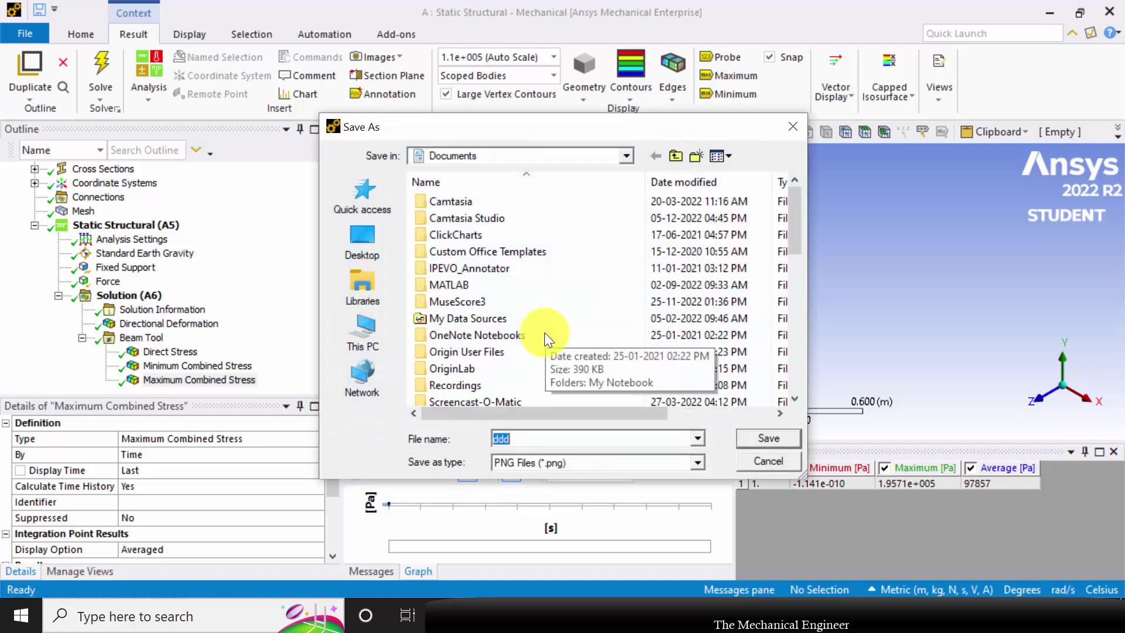
pyautogui.write('max comb stress')
pyautogui.press('Return')
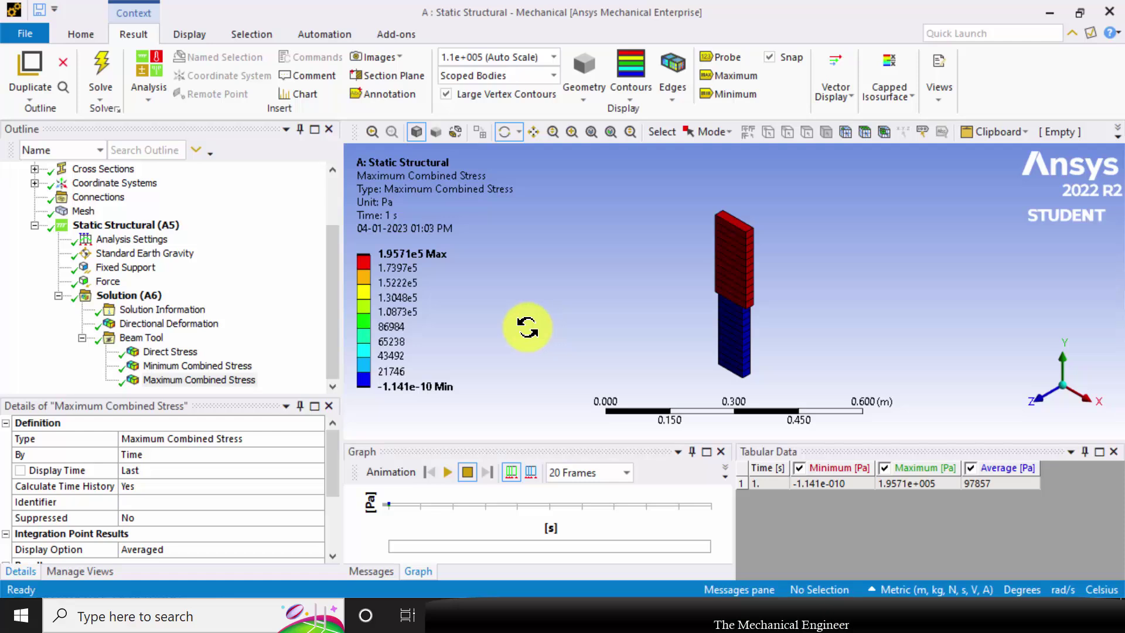
pyautogui.click(195, 324)
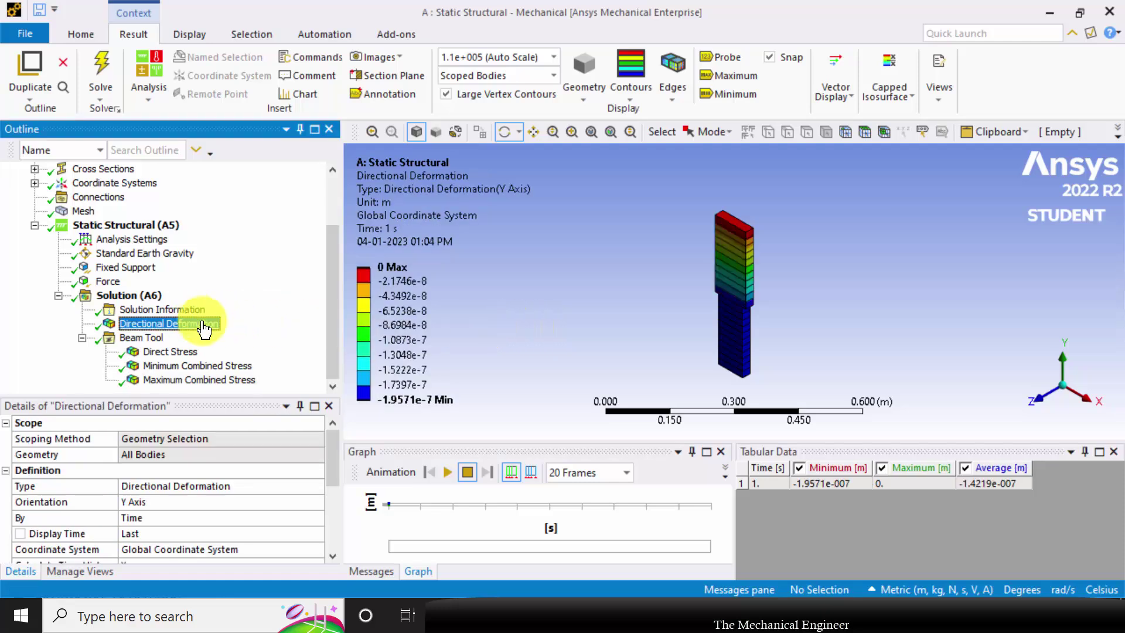
pyautogui.click(448, 476)
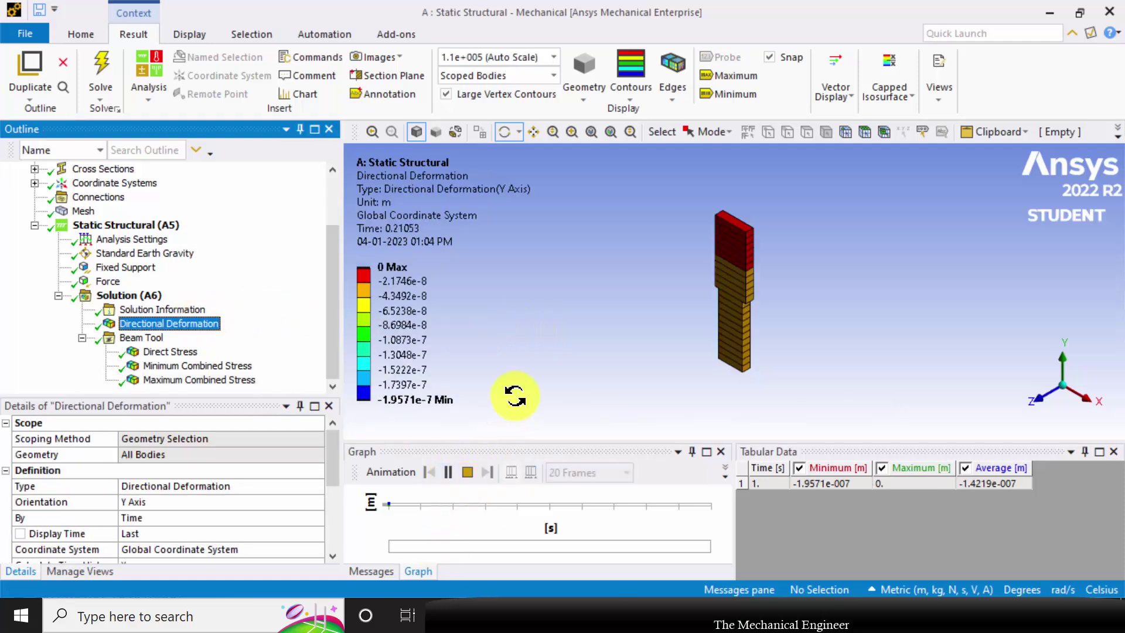